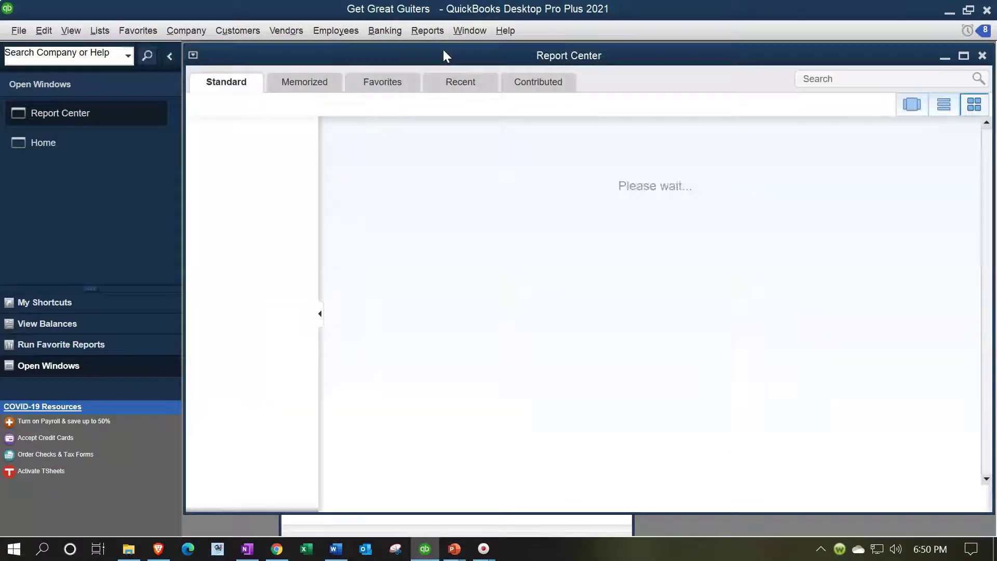
- Maximize the Report Center and show its reports in list view
click(962, 56)
click(962, 57)
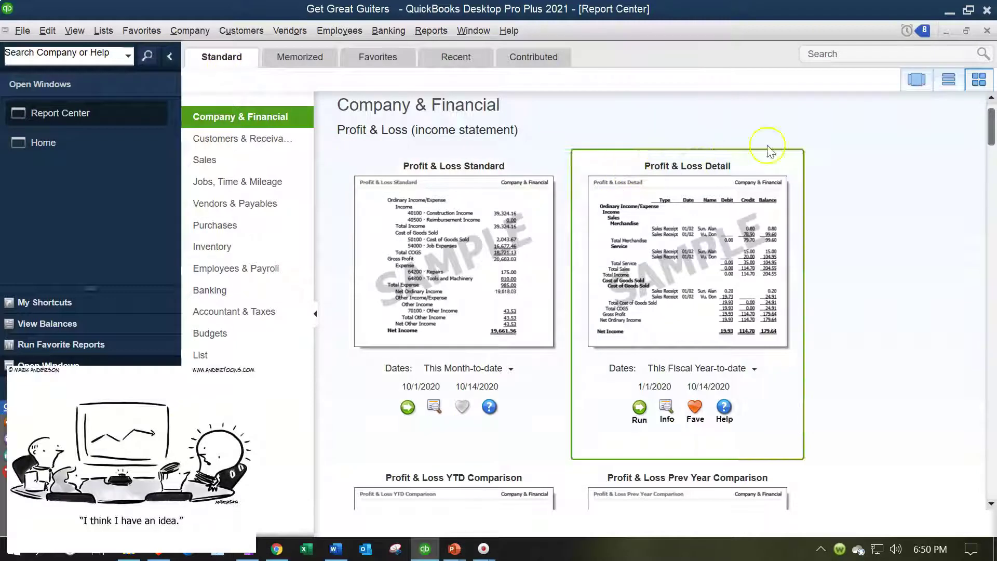
click(950, 81)
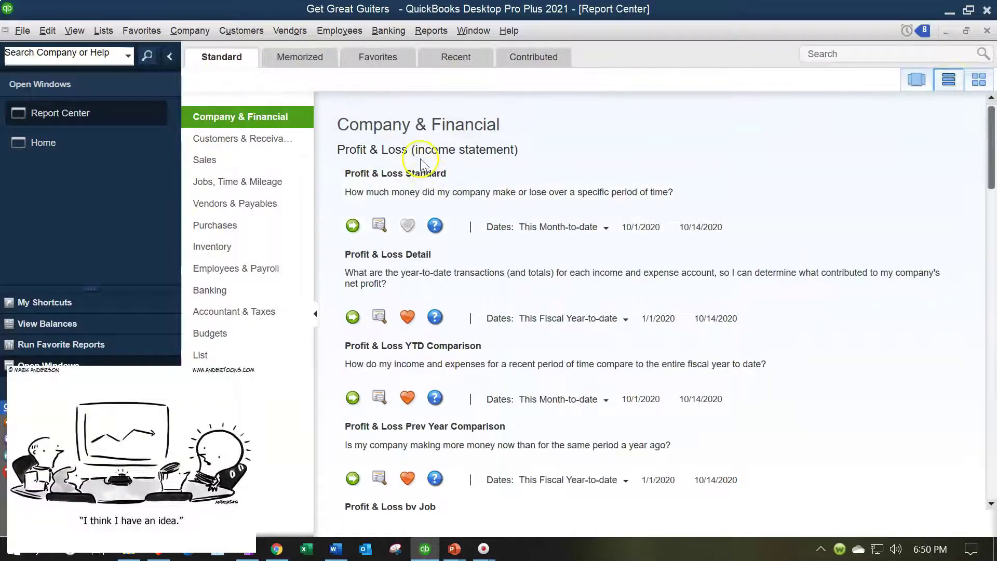
- Run the Balance Sheet Standard report from the Company & Financial reports
scroll(524, 327, down, 10)
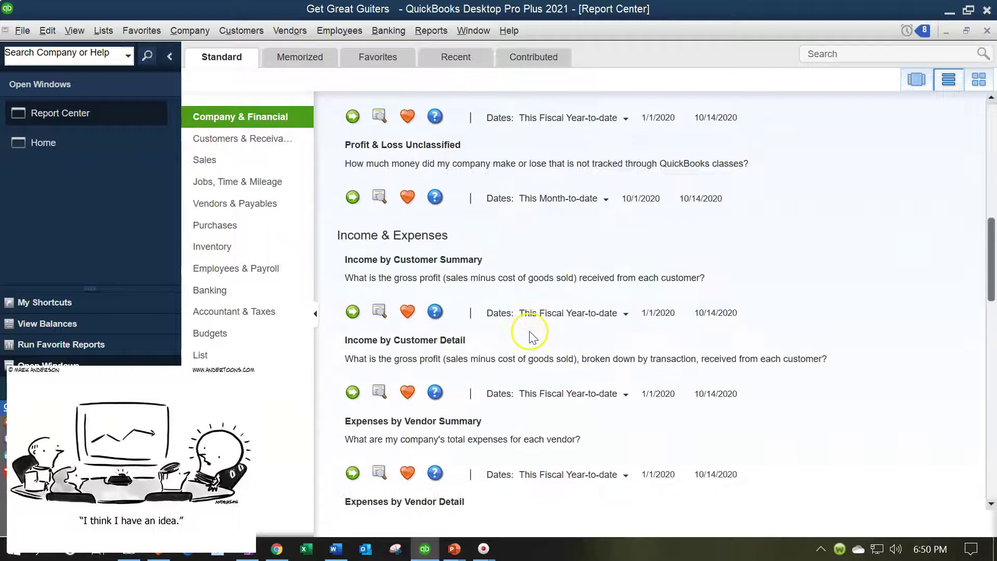
scroll(533, 337, down, 8)
scroll(530, 337, down, 2)
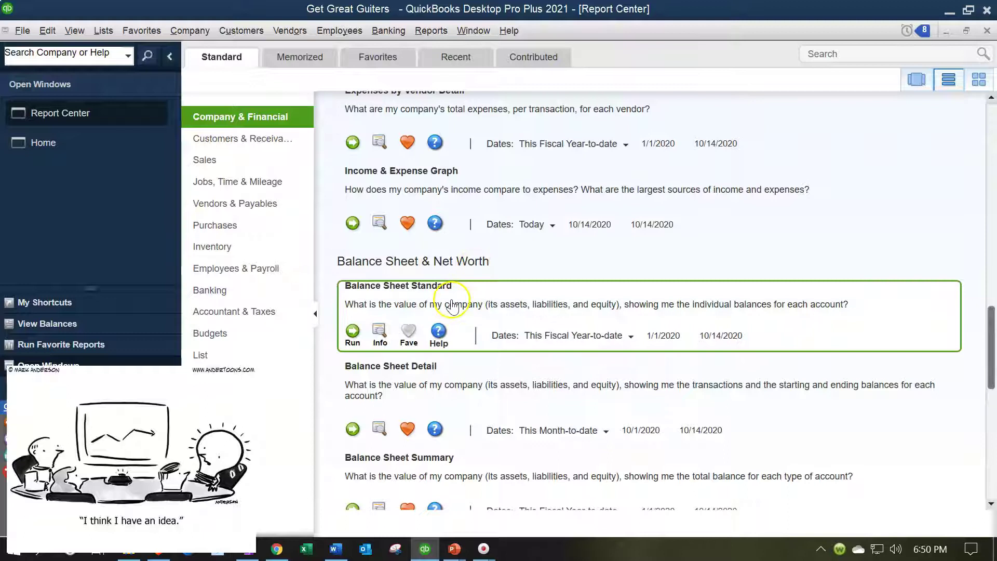
scroll(452, 306, up, 20)
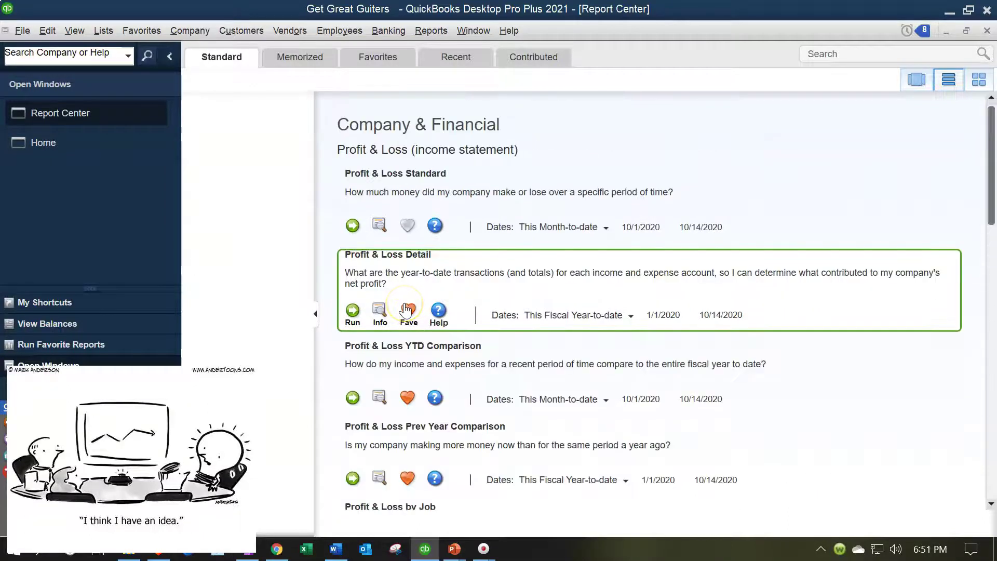
scroll(690, 314, down, 7)
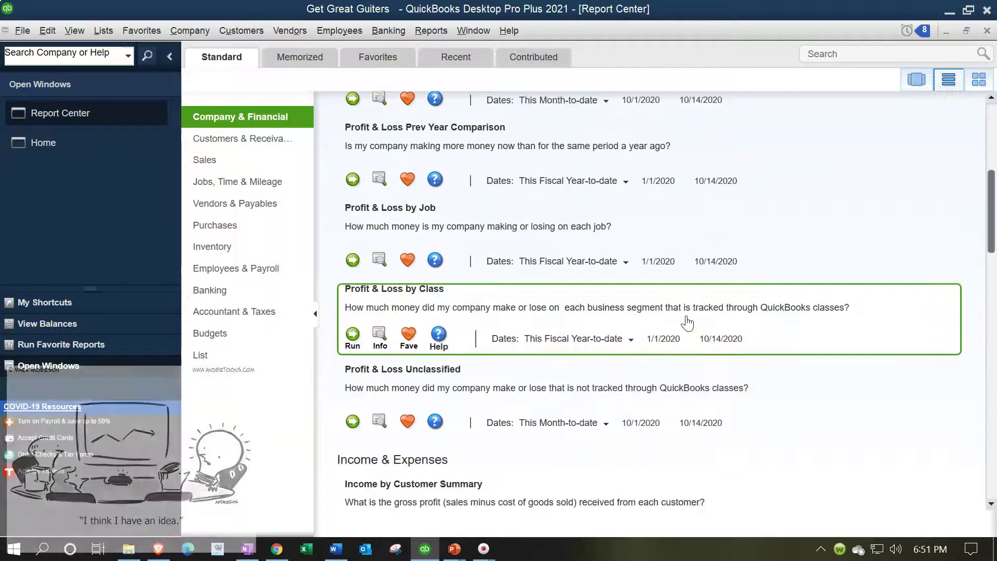
scroll(688, 322, down, 5)
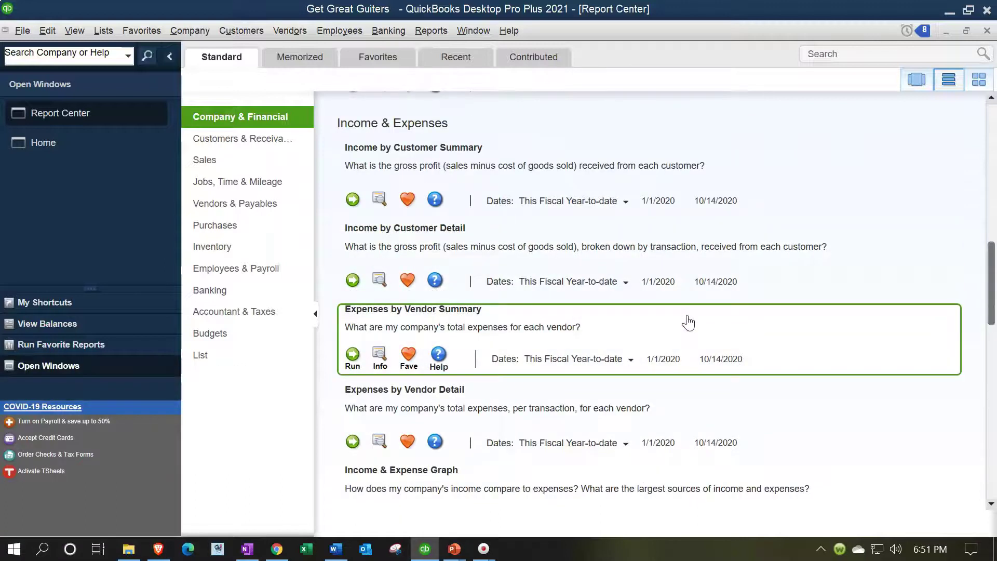
scroll(688, 322, down, 5)
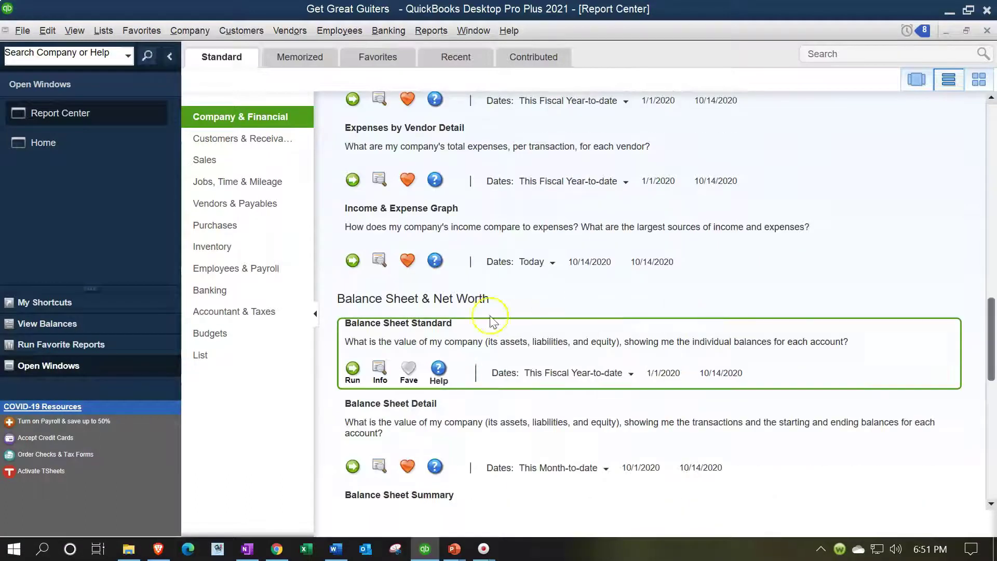
click(352, 369)
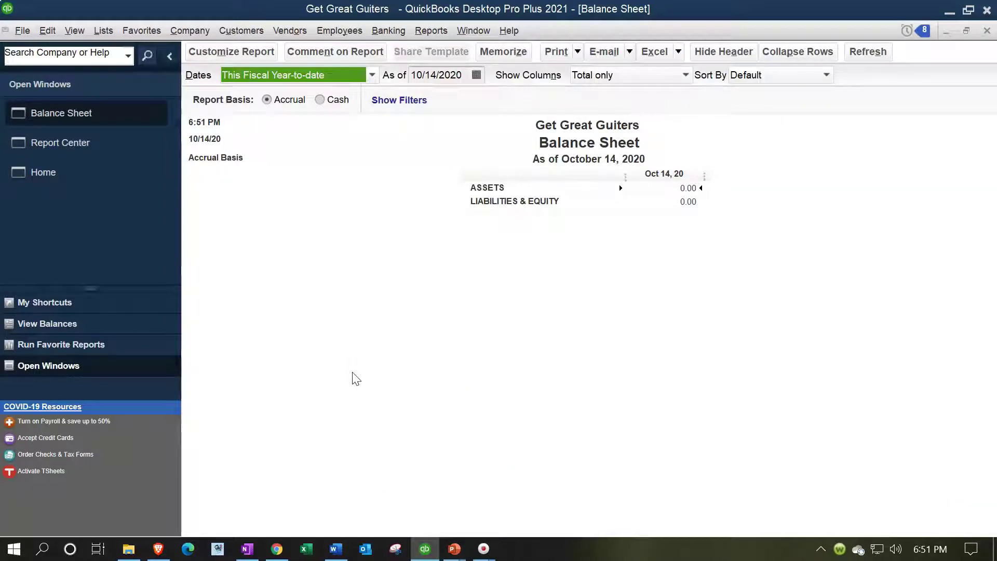
- Set the balance sheet's as-of date to 12/31/2021 and review the report down to total liabilities and equity
key(Tab)
text(12)
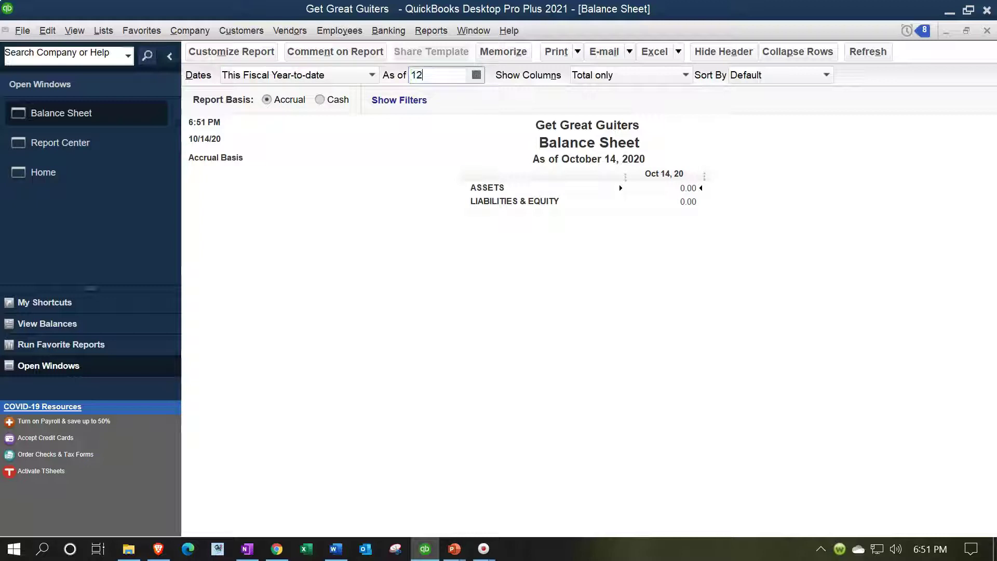
key(Tab)
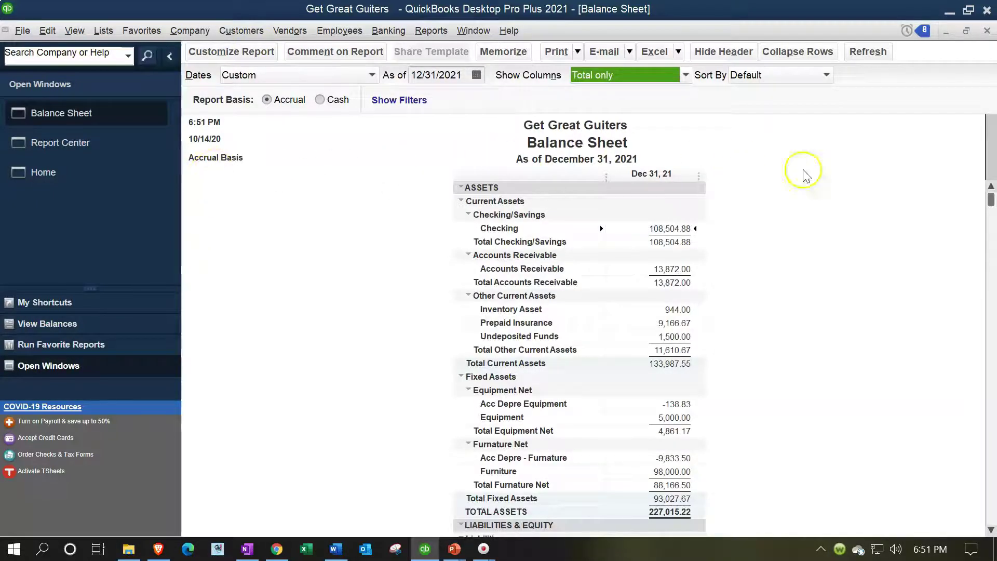
scroll(824, 223, down, 9)
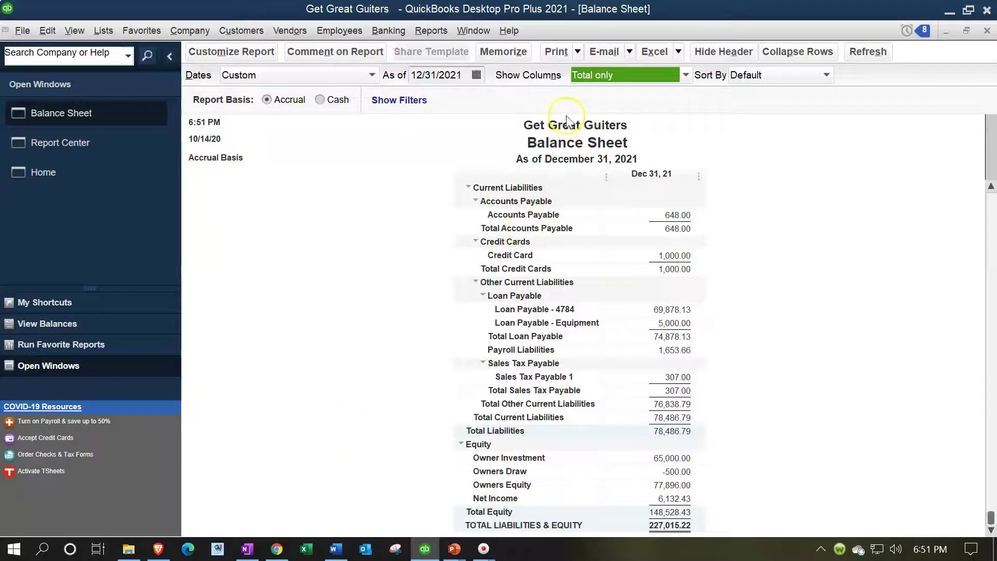
- Preview the balance sheet printout, examine both pages zoomed in, and return to the report without printing
click(579, 53)
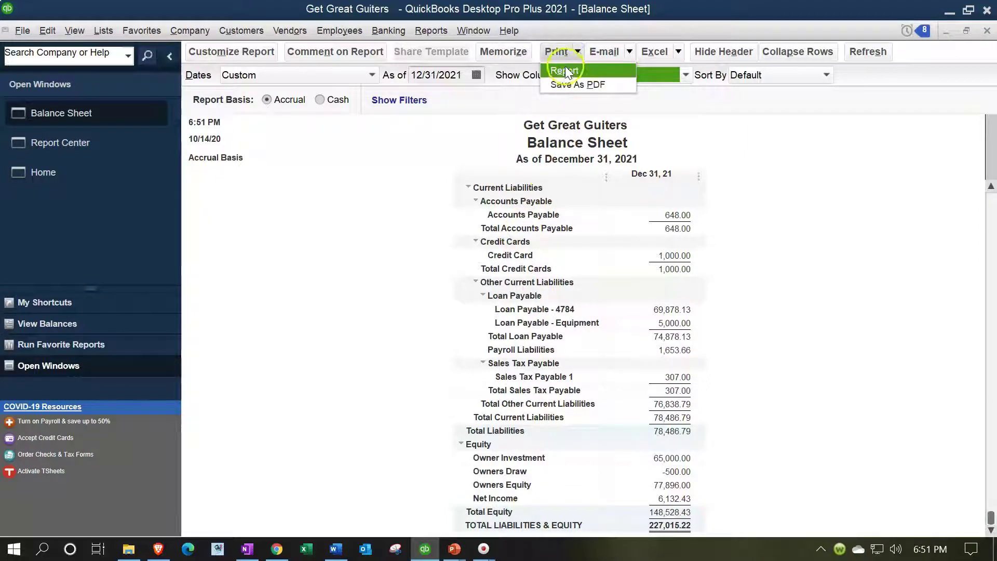
click(565, 69)
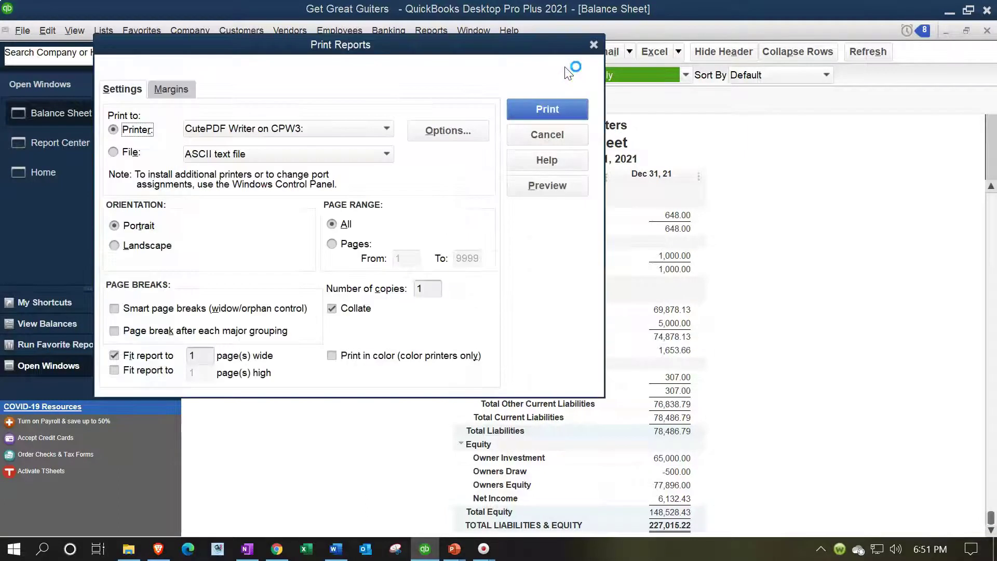
click(551, 193)
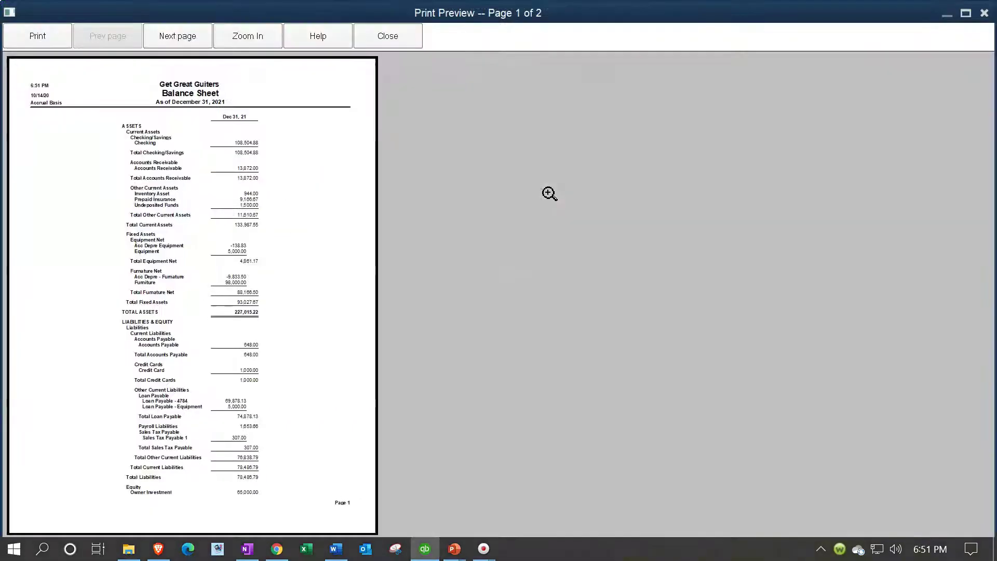
click(305, 330)
key(Page_Down)
key(Page_Up)
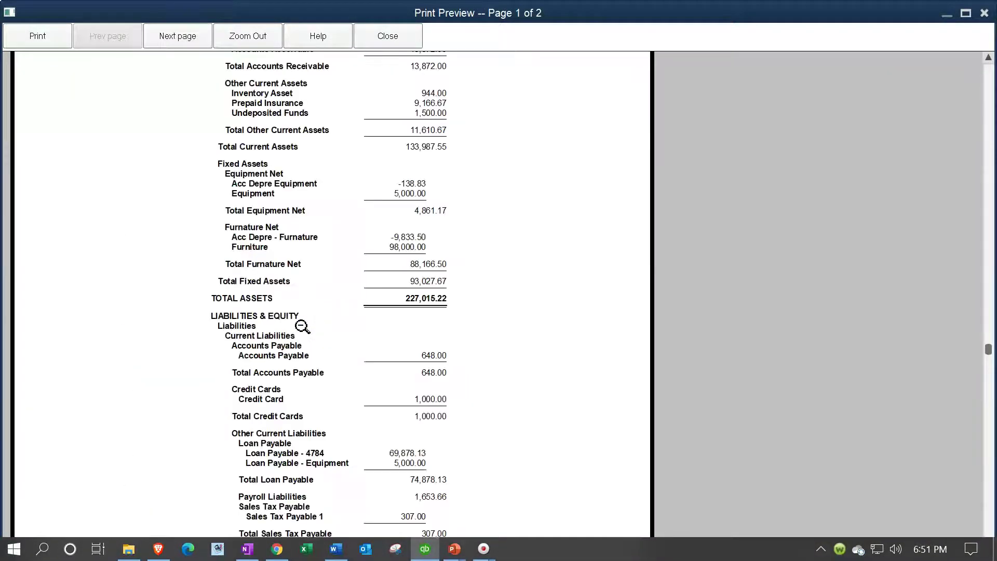
key(Page_Down)
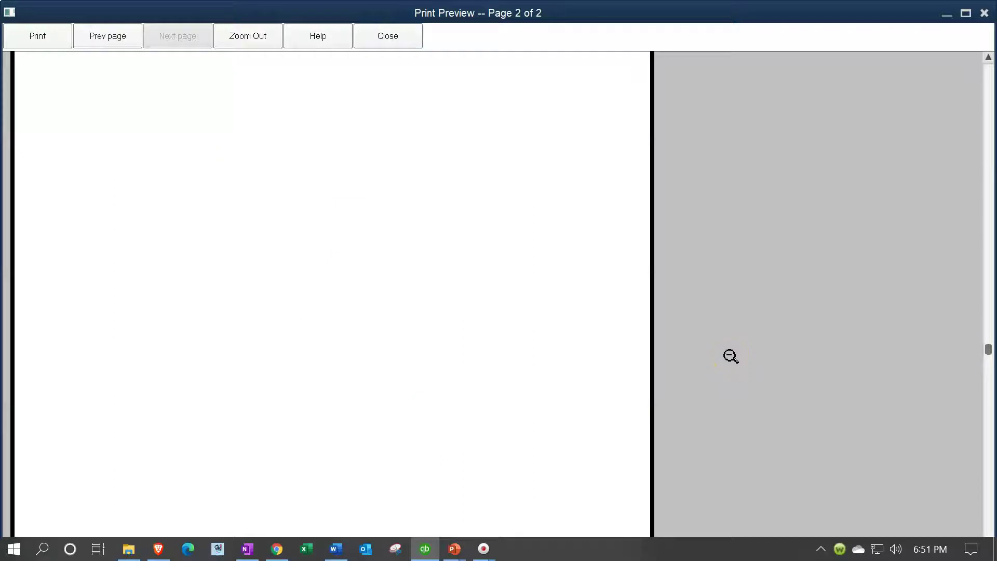
key(Page_Up)
scroll(566, 377, down, 3)
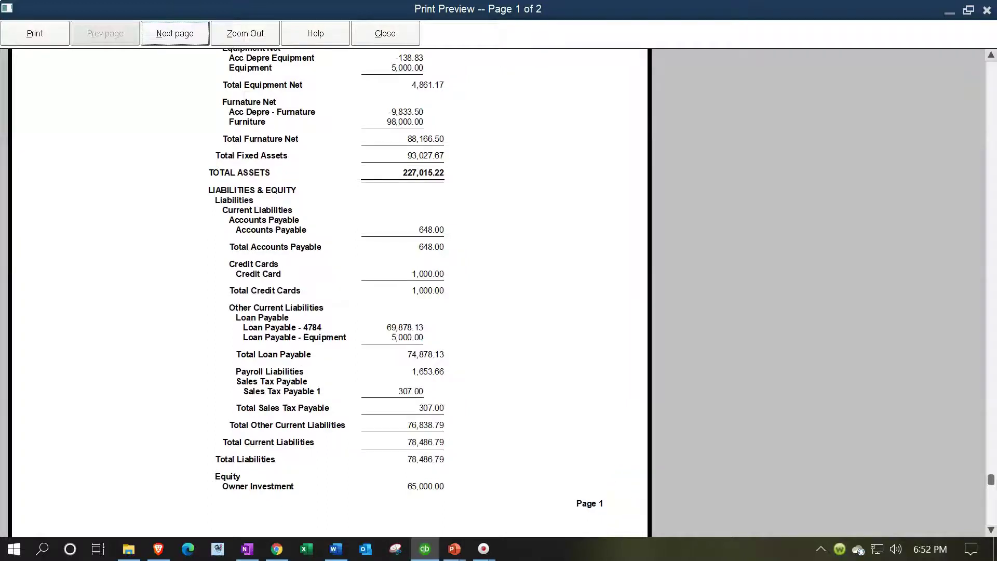
click(370, 46)
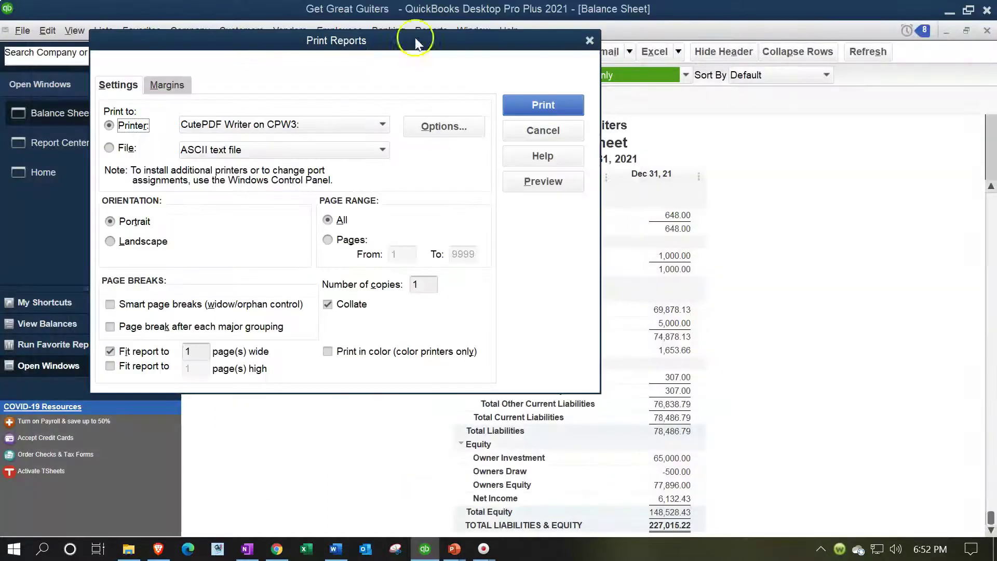
click(593, 38)
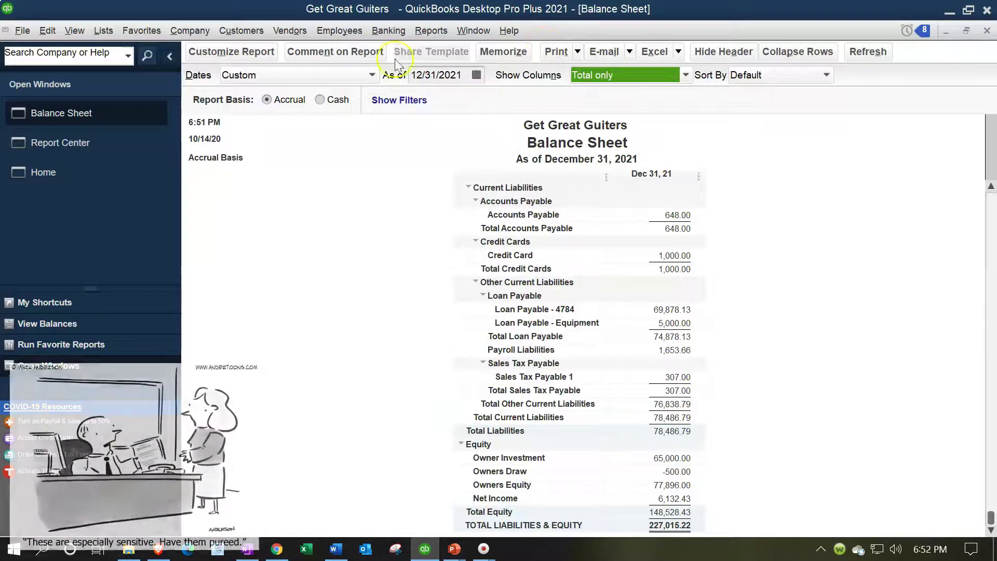
- Customize the balance sheet's header and footer page layout with Left alignment
click(266, 54)
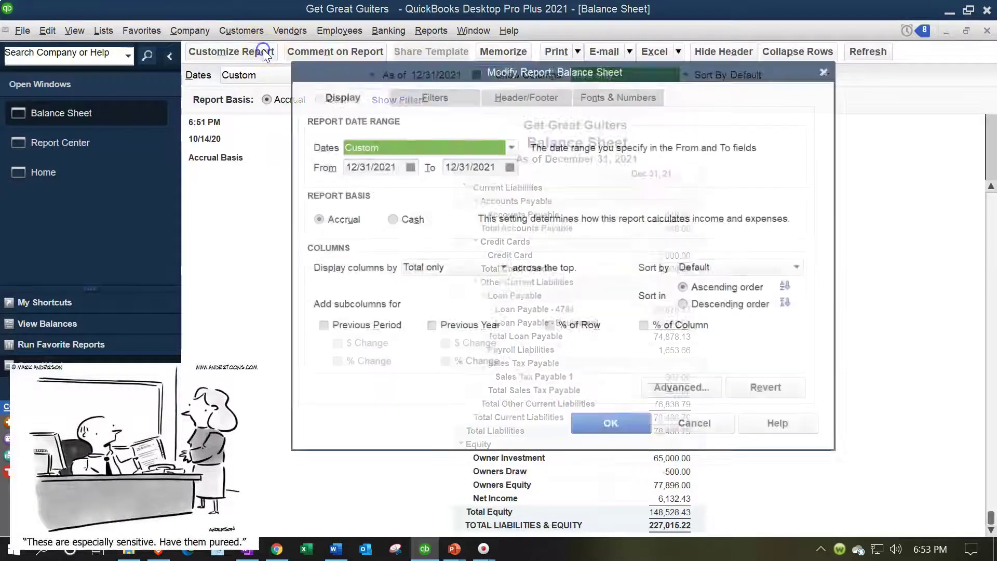
click(514, 95)
drag(534, 75, 550, 182)
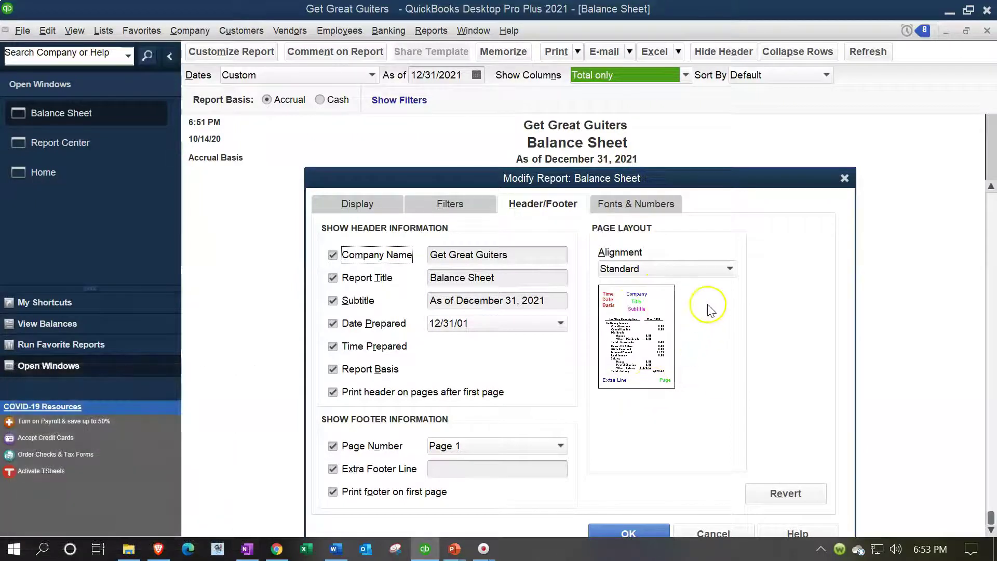
click(730, 270)
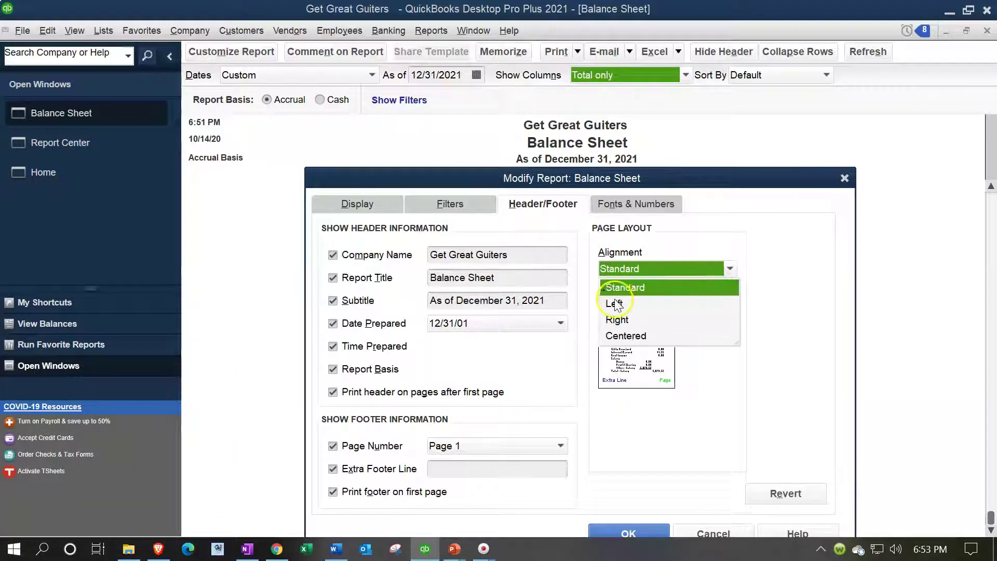
click(638, 304)
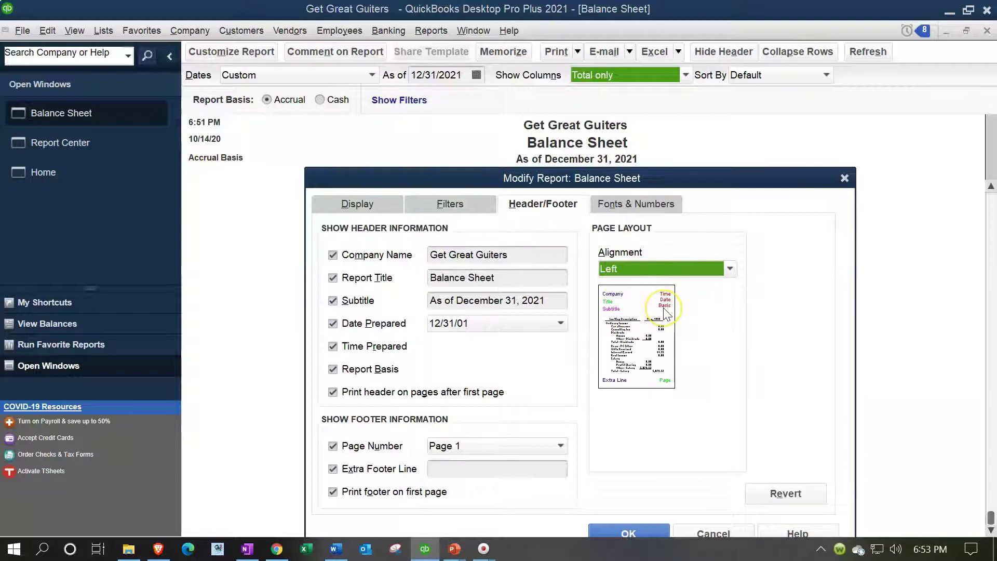
click(648, 526)
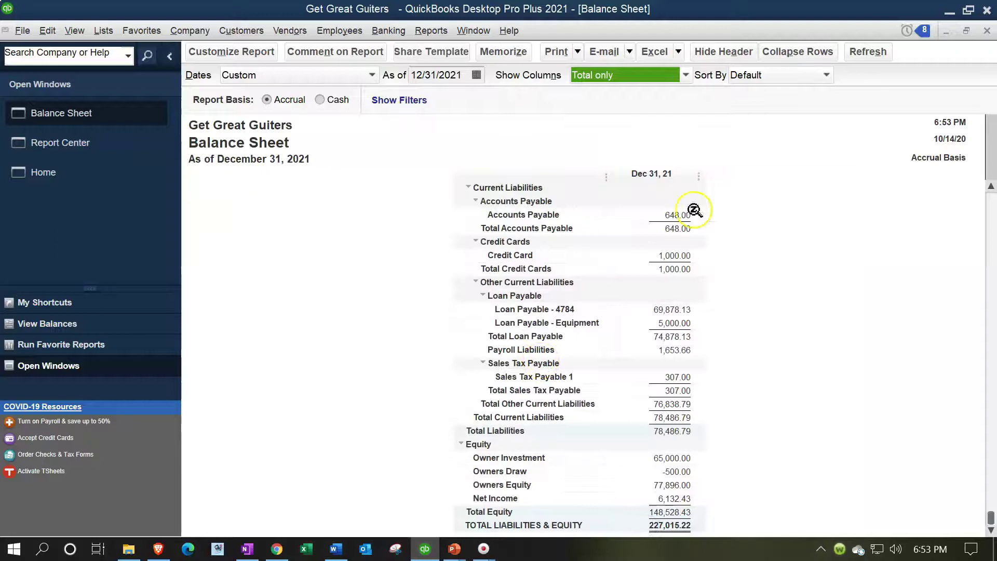
- Change the balance sheet's header and footer alignment to Right
click(240, 57)
click(553, 175)
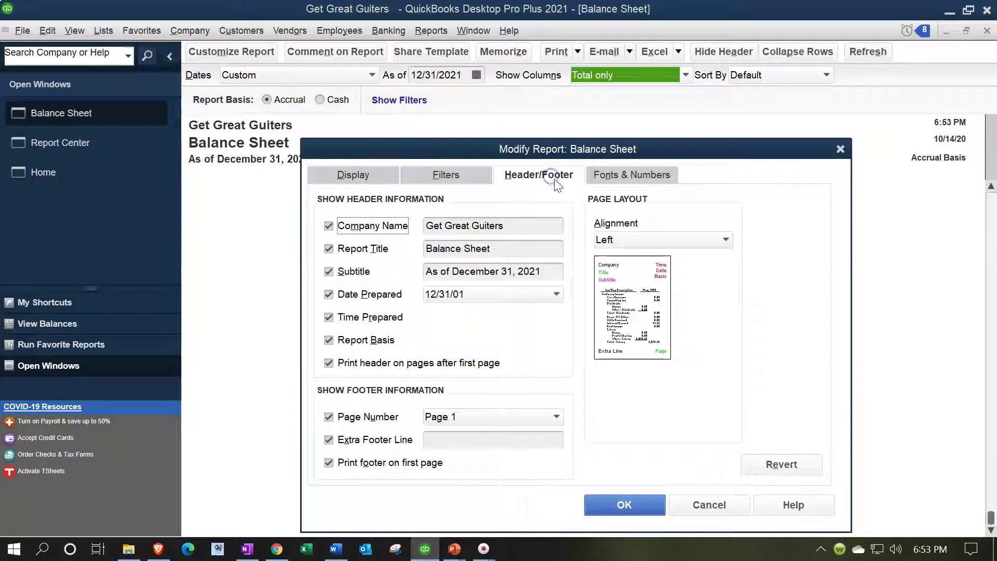
click(662, 244)
click(633, 292)
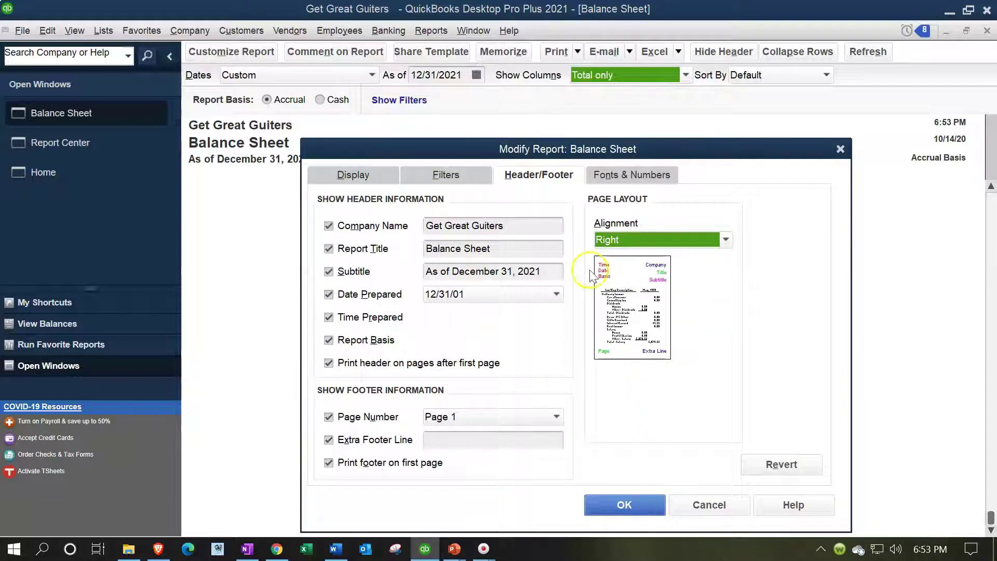
click(630, 506)
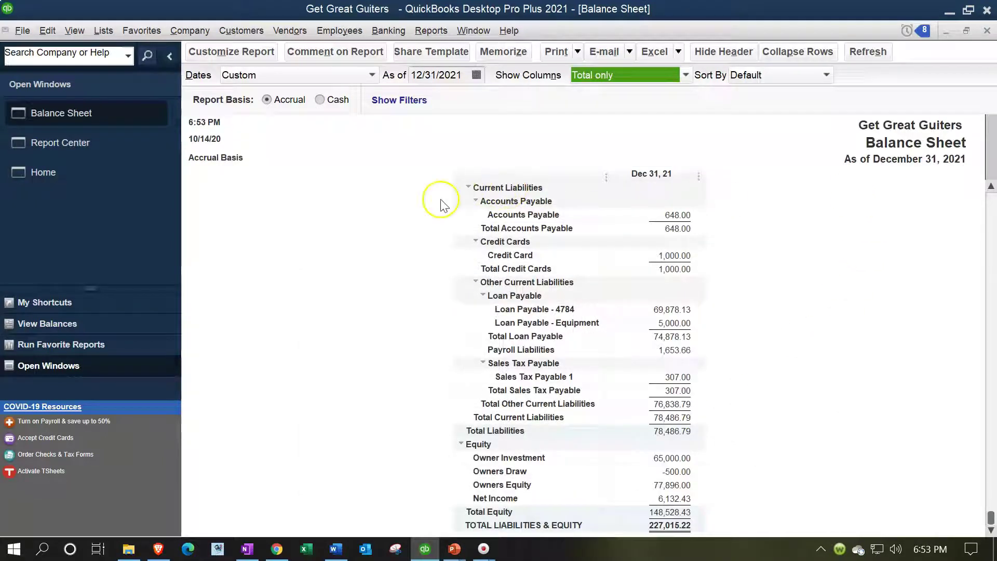
- Change the balance sheet's header and footer alignment to Centered
click(221, 59)
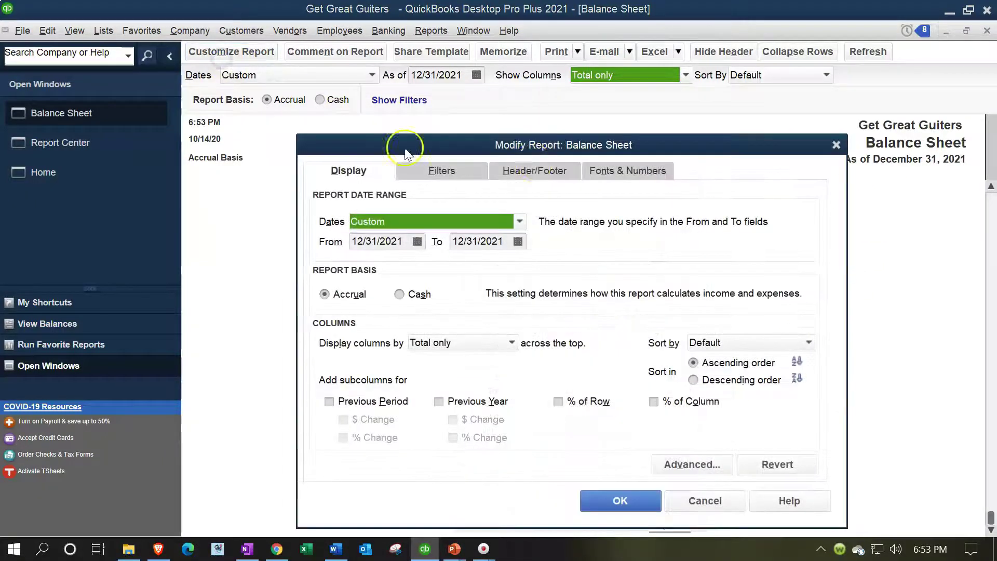
click(538, 174)
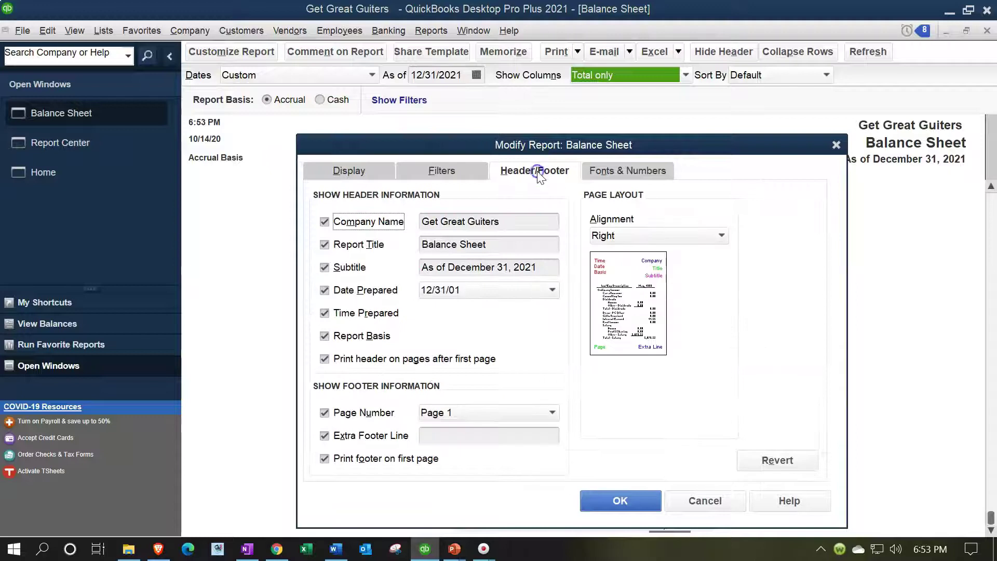
click(632, 236)
click(628, 303)
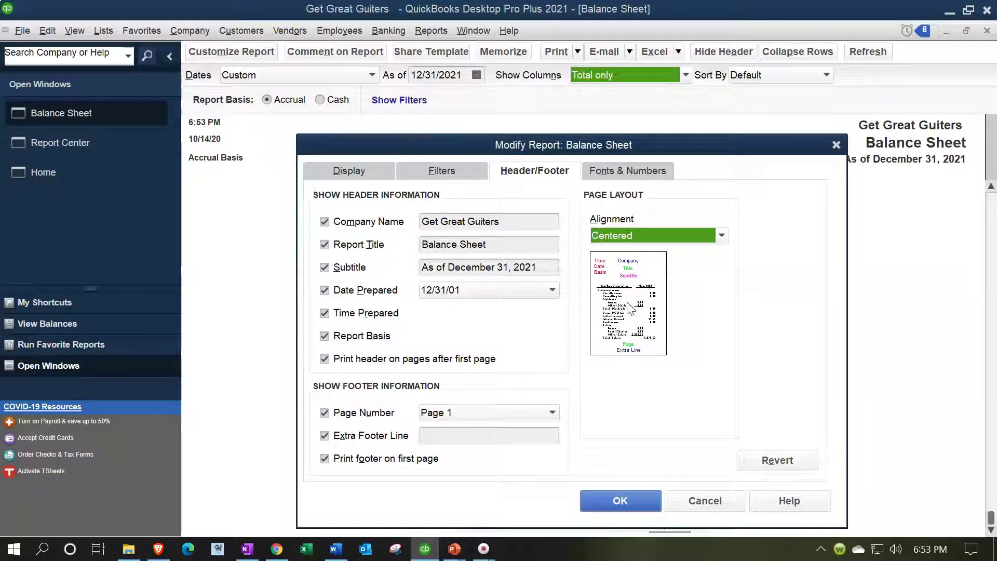
click(639, 493)
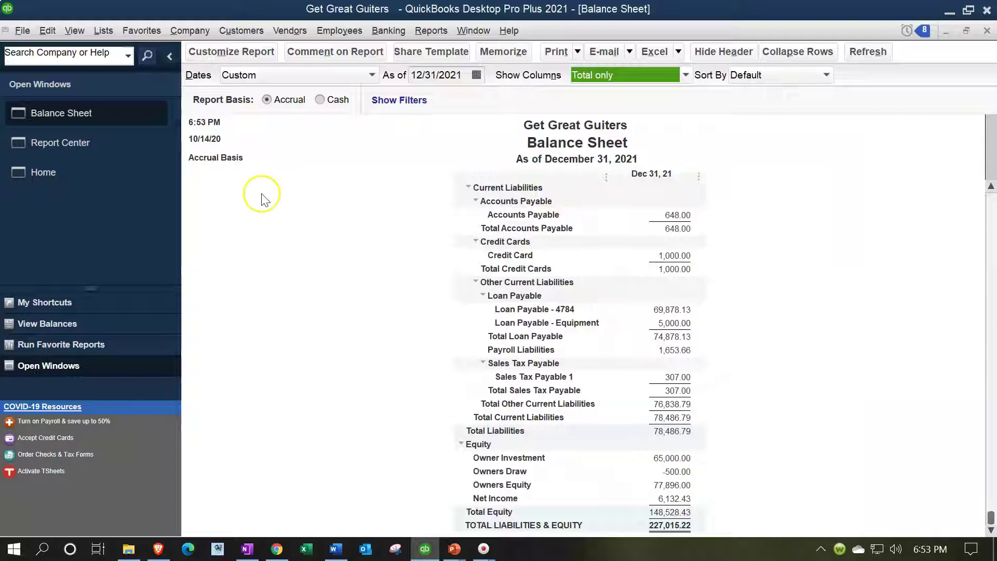
- Try Standard alignment for the balance sheet's header and footer page layout
click(234, 53)
click(517, 171)
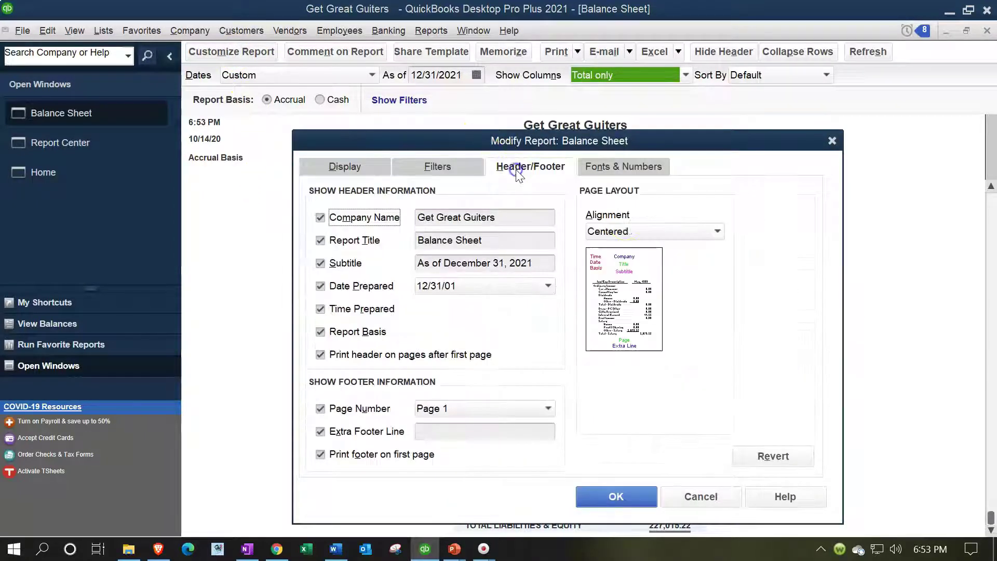
click(691, 232)
click(652, 252)
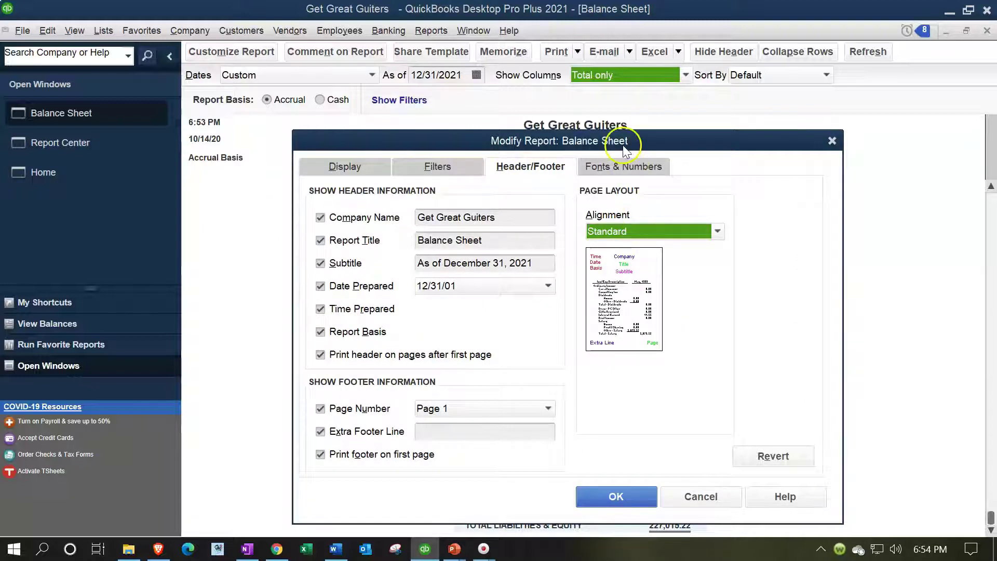
drag(623, 143, 627, 169)
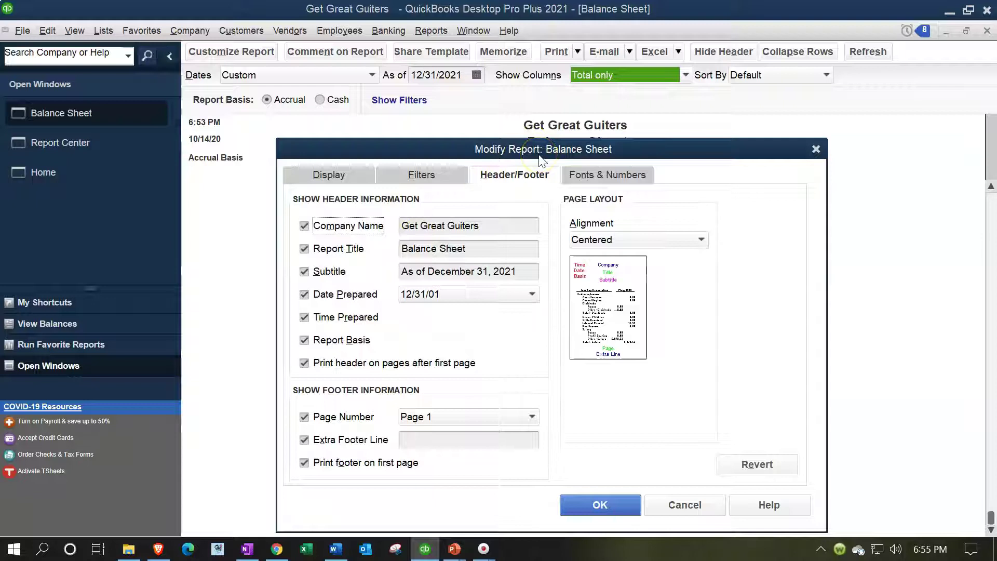
- Clear the company name text in the balance sheet's header settings, turn that line off, and apply the change
click(500, 231)
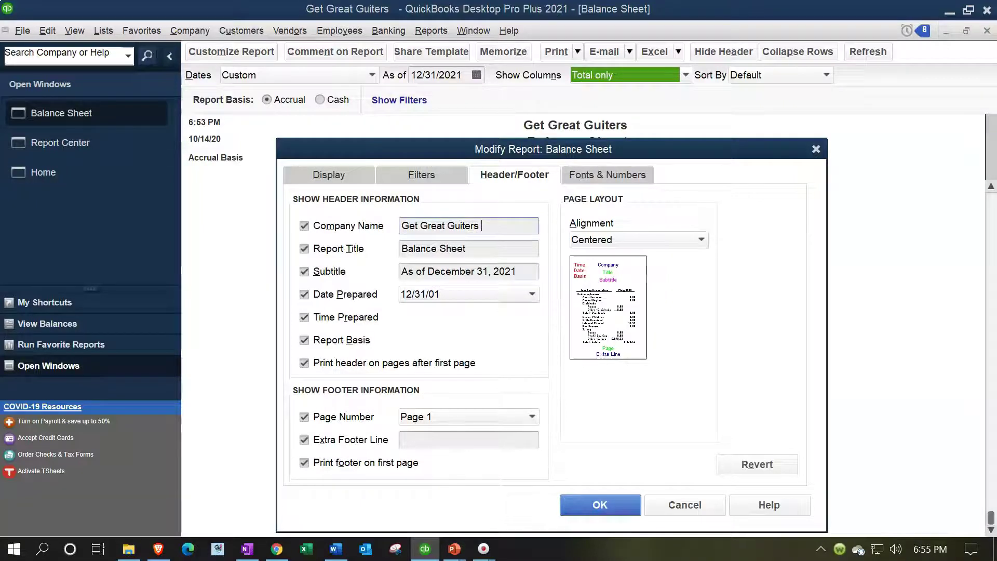
key(BackSpace)
key(BackSpace)
key(BackSpace)
key(BackSpace)
key(BackSpace)
key(BackSpace)
key(BackSpace)
key(BackSpace)
key(BackSpace)
key(BackSpace)
key(BackSpace)
key(BackSpace)
key(BackSpace)
key(BackSpace)
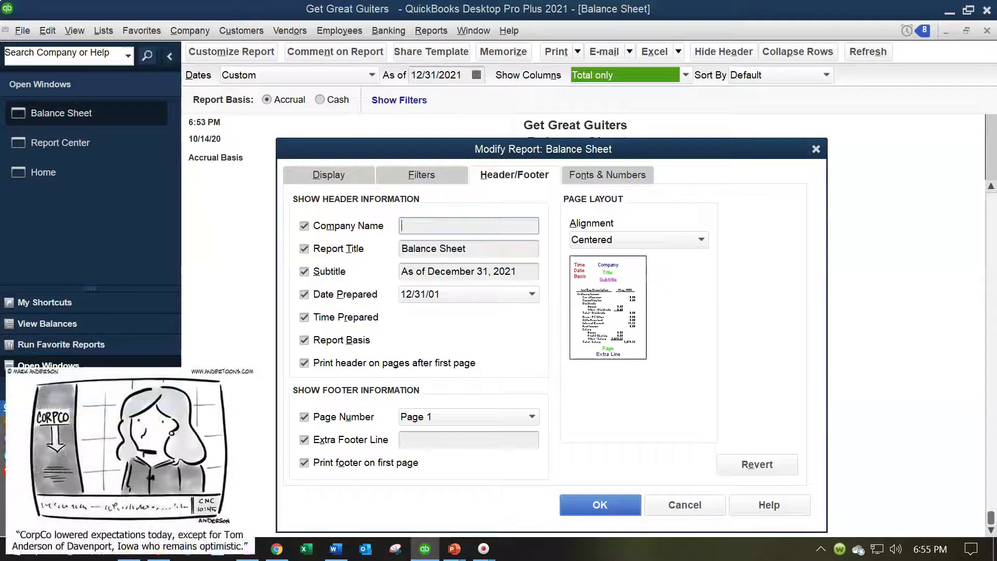
click(303, 226)
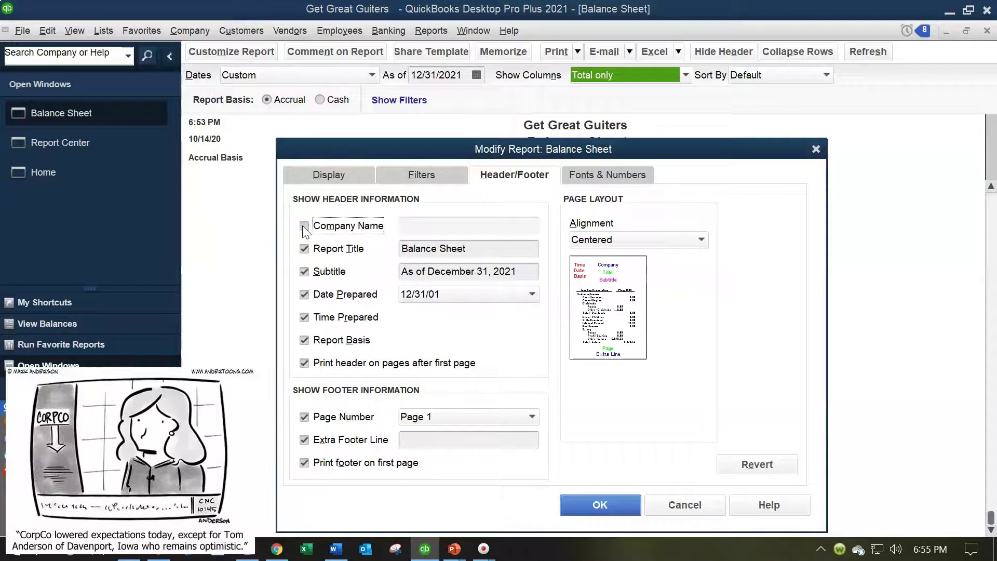
click(597, 504)
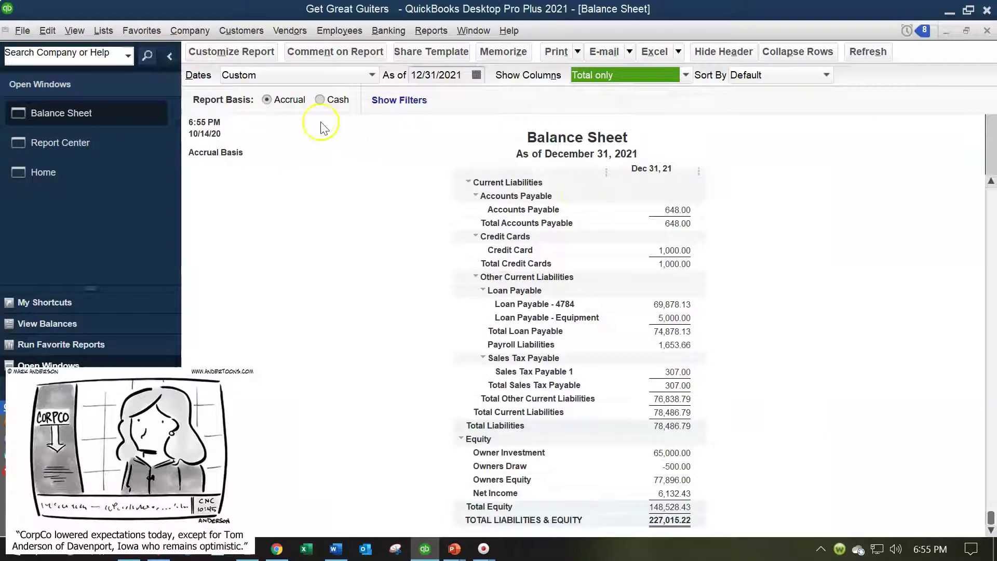
- Turn the company name line back on in the header settings with the text "Get Great Guiters"
click(254, 51)
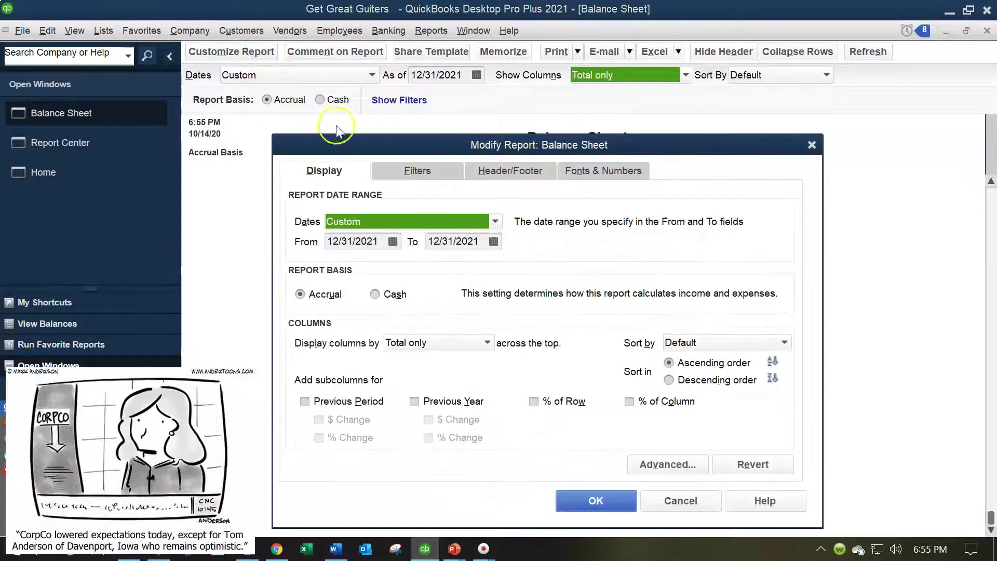
click(481, 167)
click(300, 224)
click(299, 224)
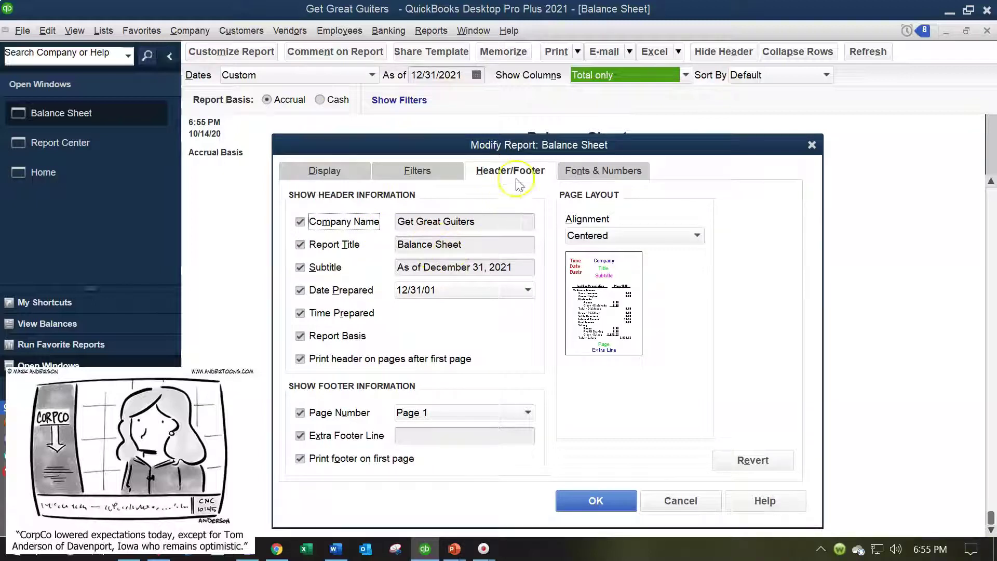
drag(526, 145, 545, 155)
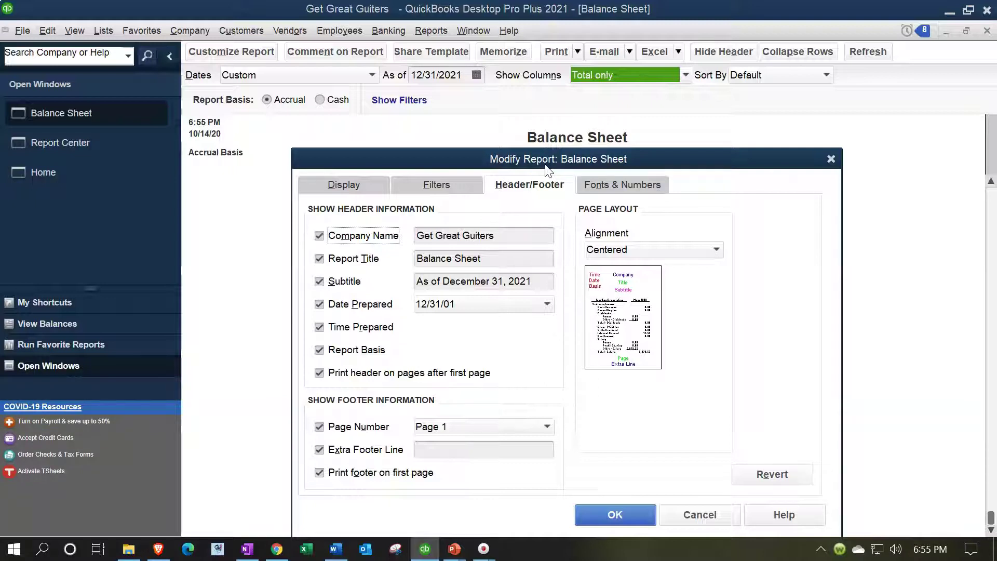
- Change the report title to "Comparative Balance Sheet" and apply it to the report
click(514, 280)
click(525, 260)
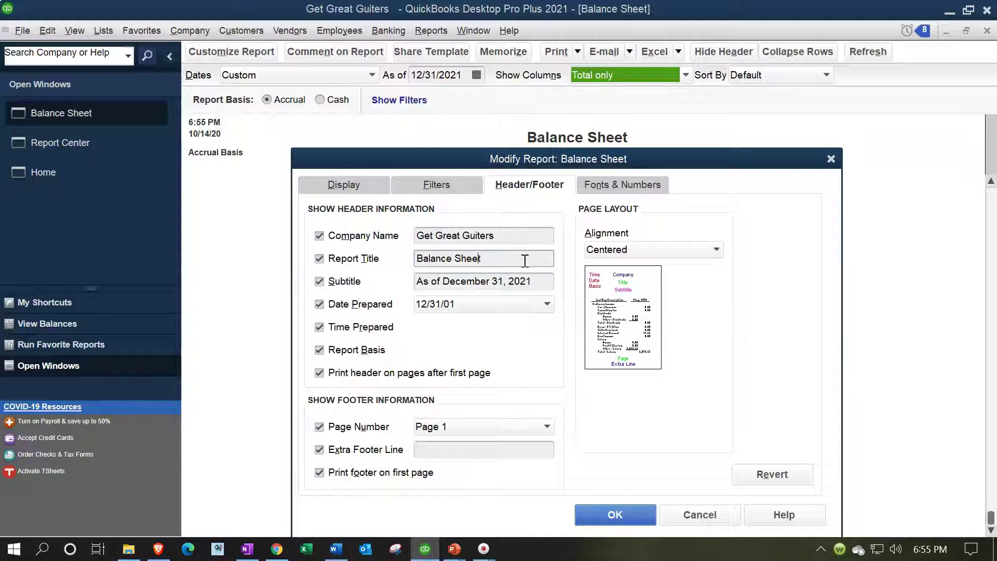
click(525, 261)
key(Home)
text(Comparative)
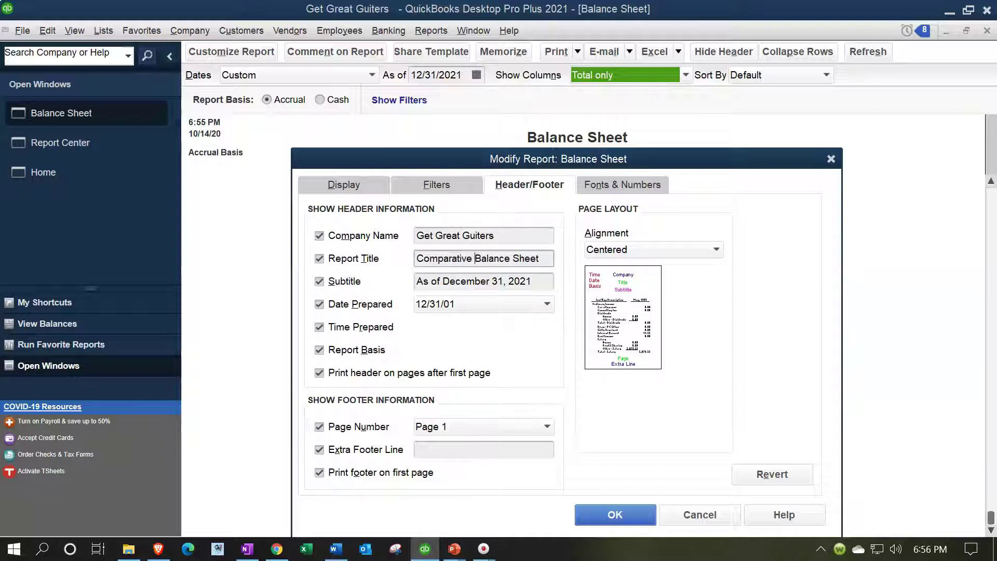
click(623, 514)
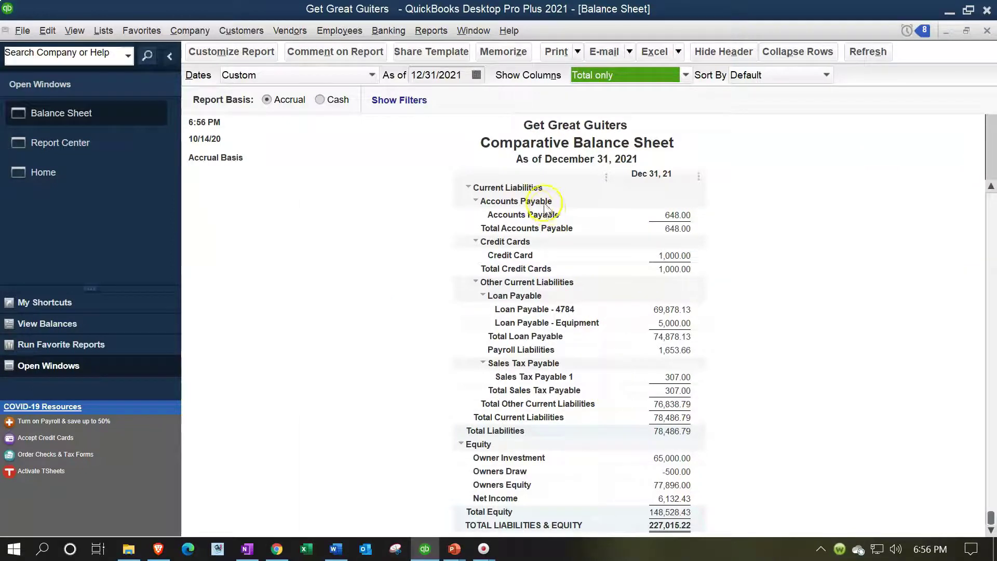
- Remove the word "Comparative" from the report title in the header settings, leaving "Balance Sheet"
click(238, 54)
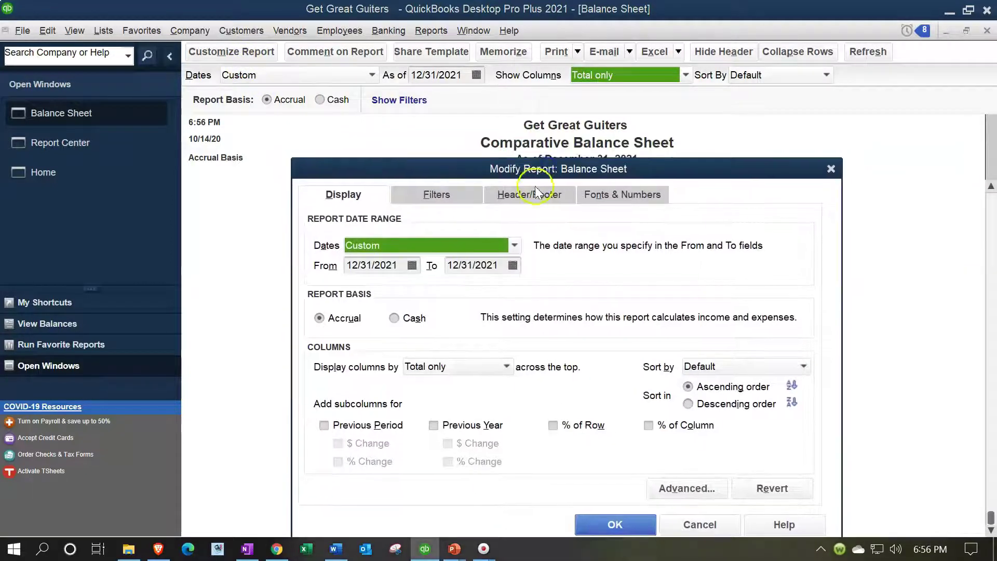
click(531, 195)
click(474, 268)
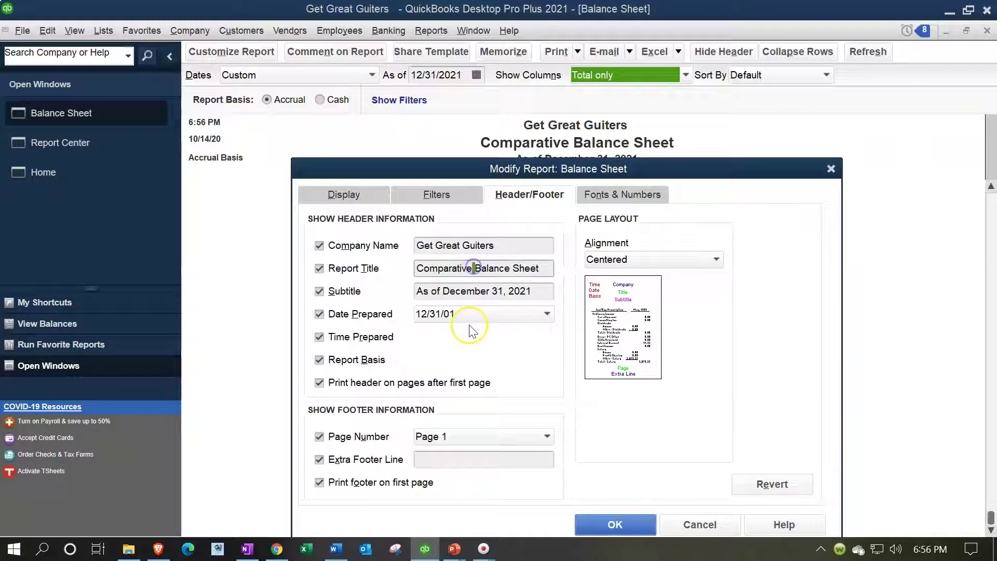
key(BackSpace)
key(BackSpace)
key(BackSpace)
key(BackSpace)
key(BackSpace)
key(BackSpace)
key(BackSpace)
key(BackSpace)
key(BackSpace)
key(BackSpace)
key(BackSpace)
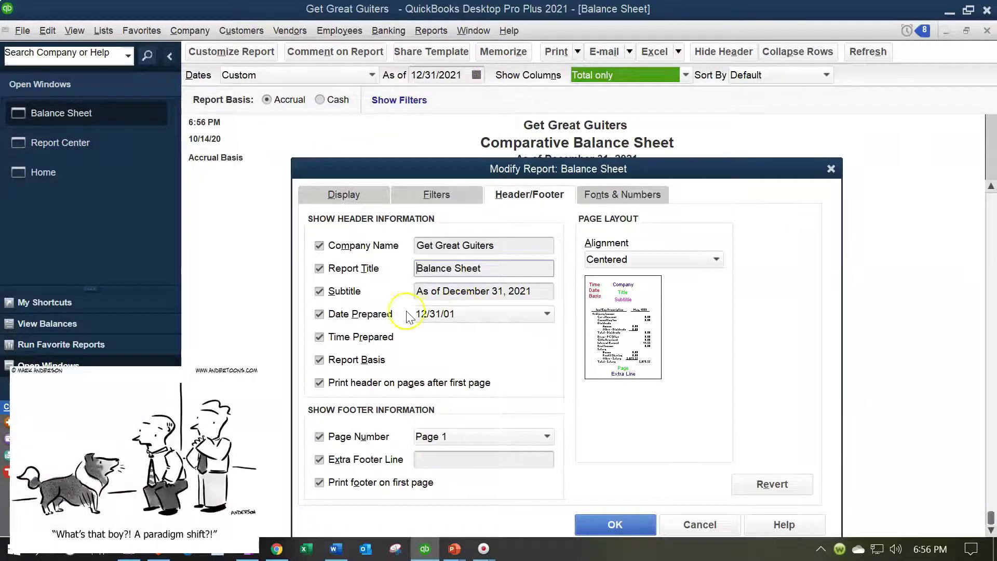
- Turn off the subtitle in the balance sheet's header and apply the changes
drag(478, 170, 518, 193)
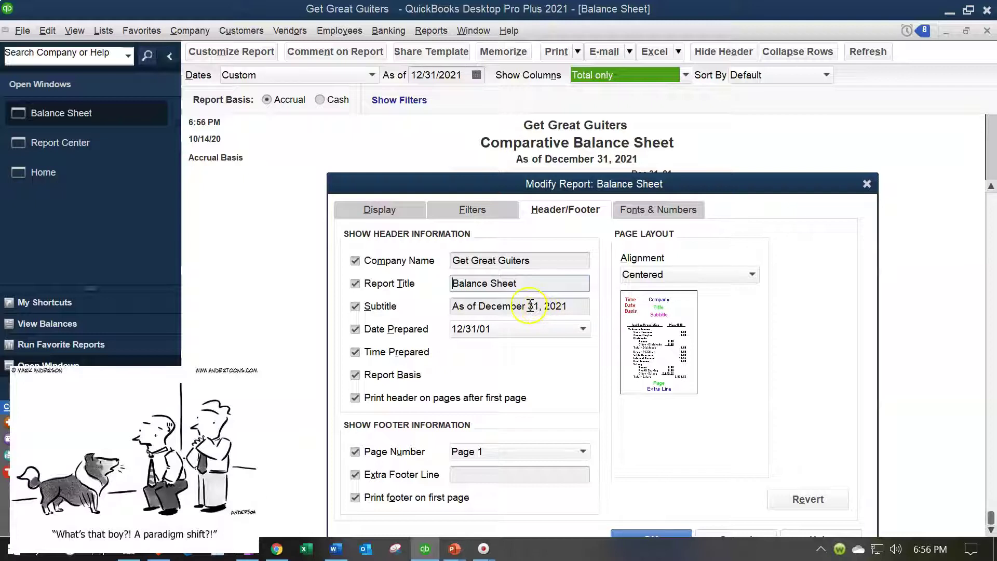
click(356, 307)
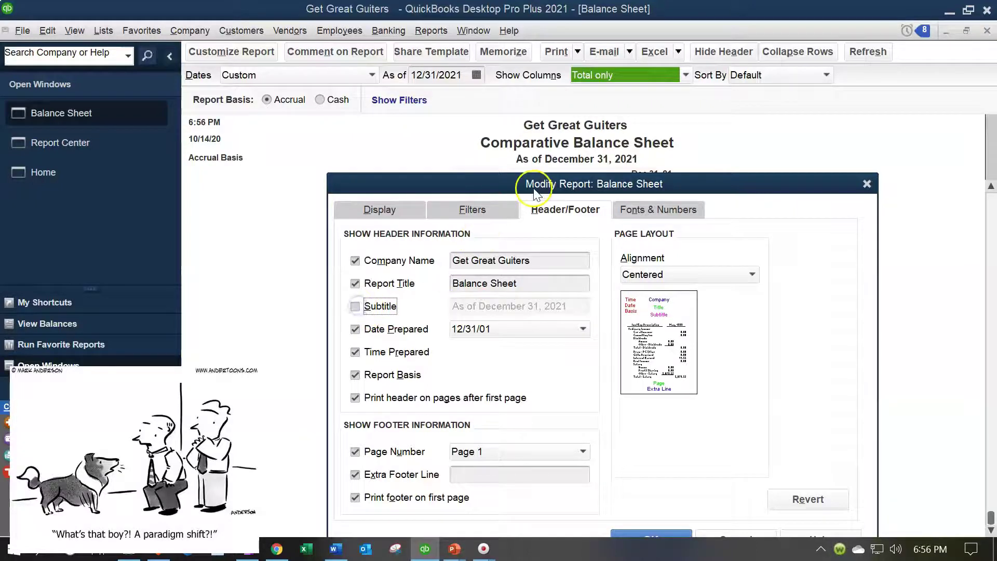
drag(569, 178, 546, 88)
click(629, 449)
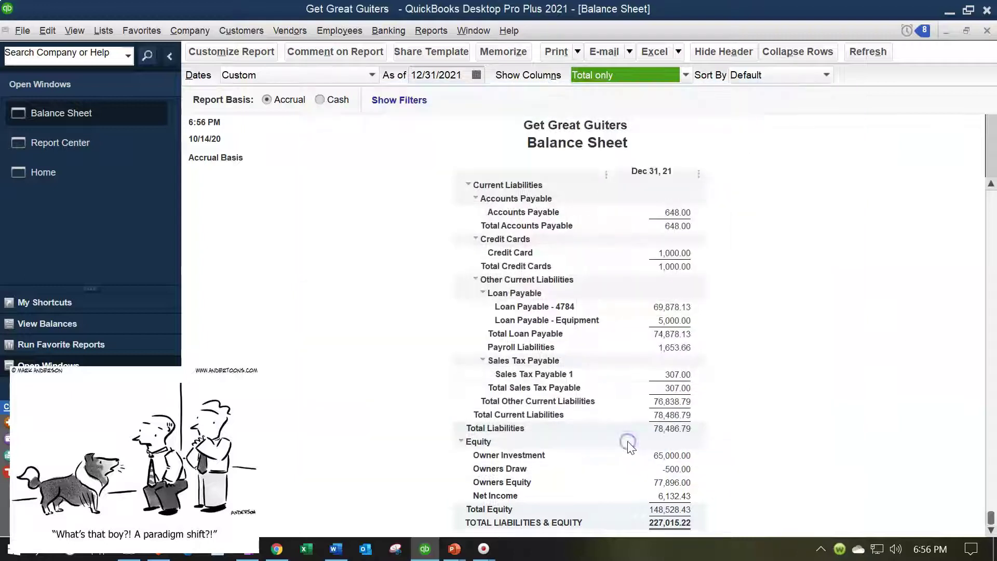
- Customize the report's date range to start on 01/01/2021 and apply it
click(233, 51)
key(Tab)
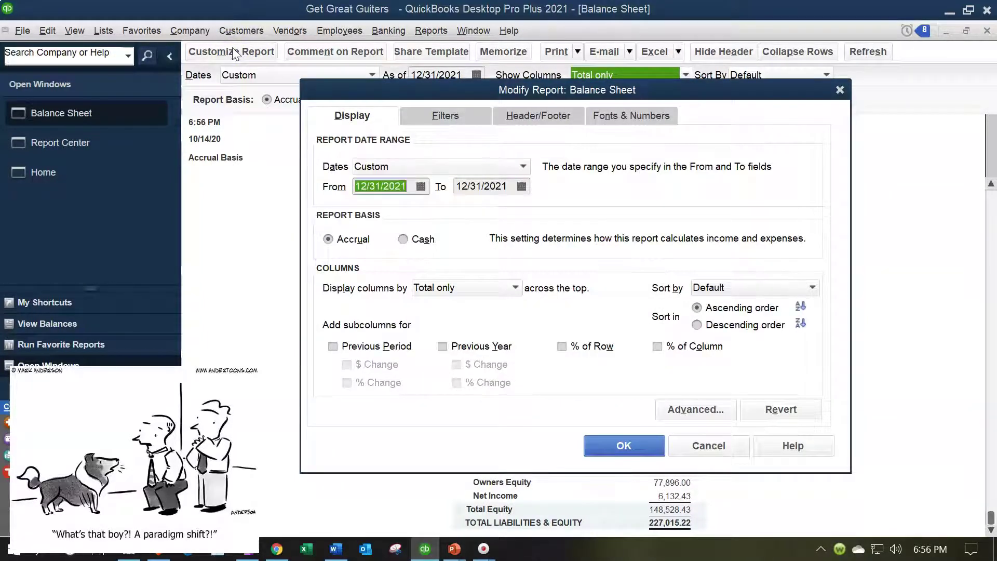
text(0101)
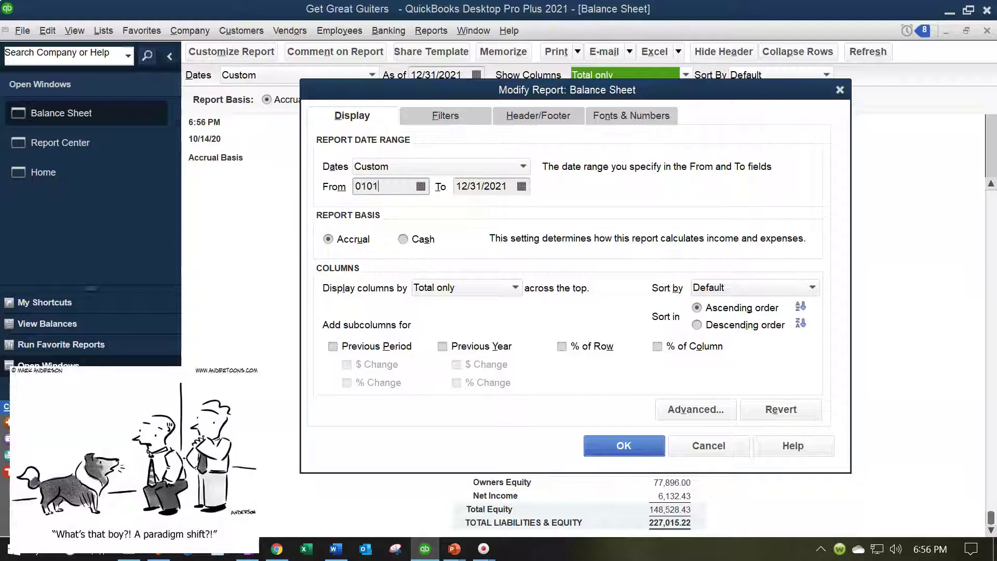
key(Tab)
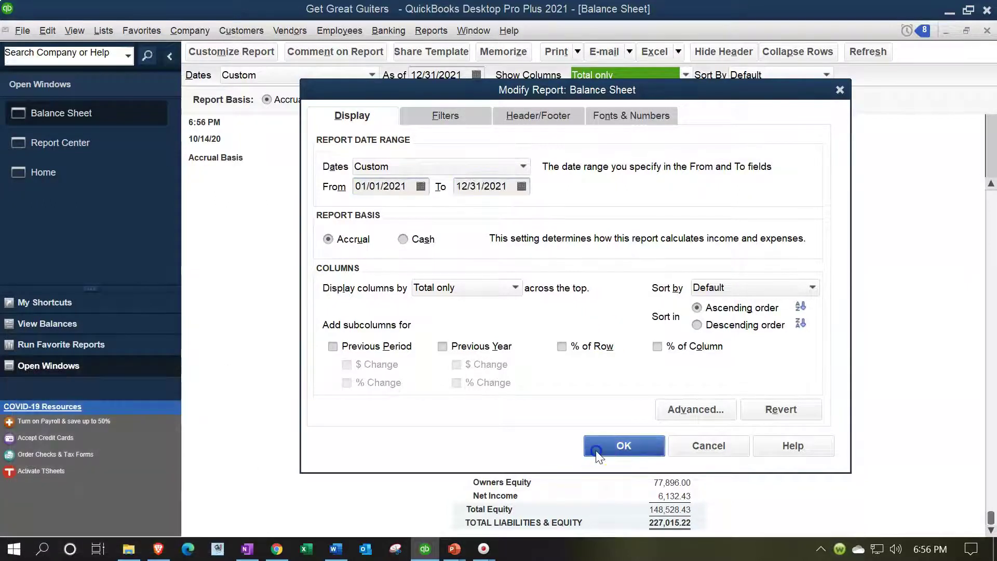
click(597, 446)
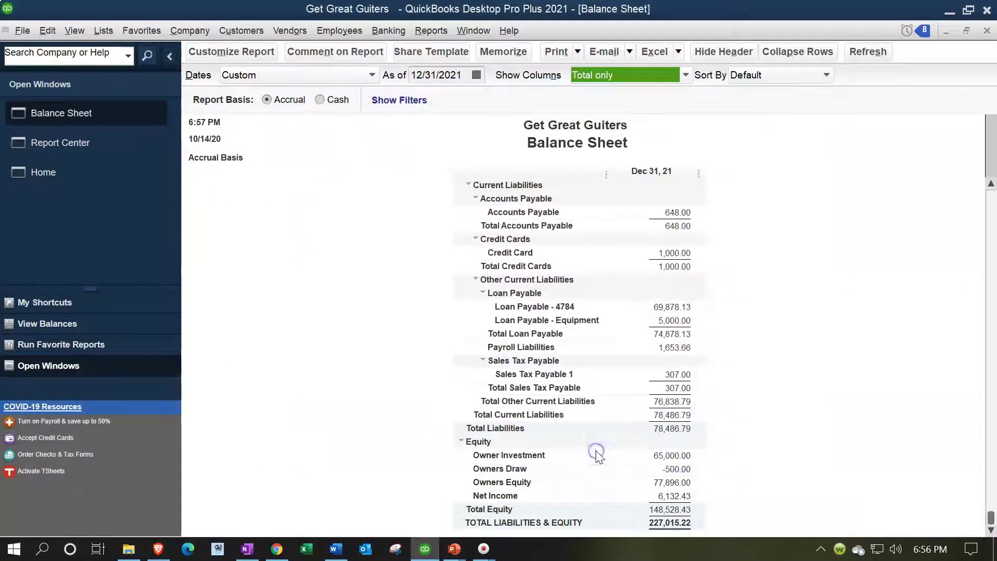
- Display the balance sheet in Month columns, review it, and return the columns to Total only
click(687, 77)
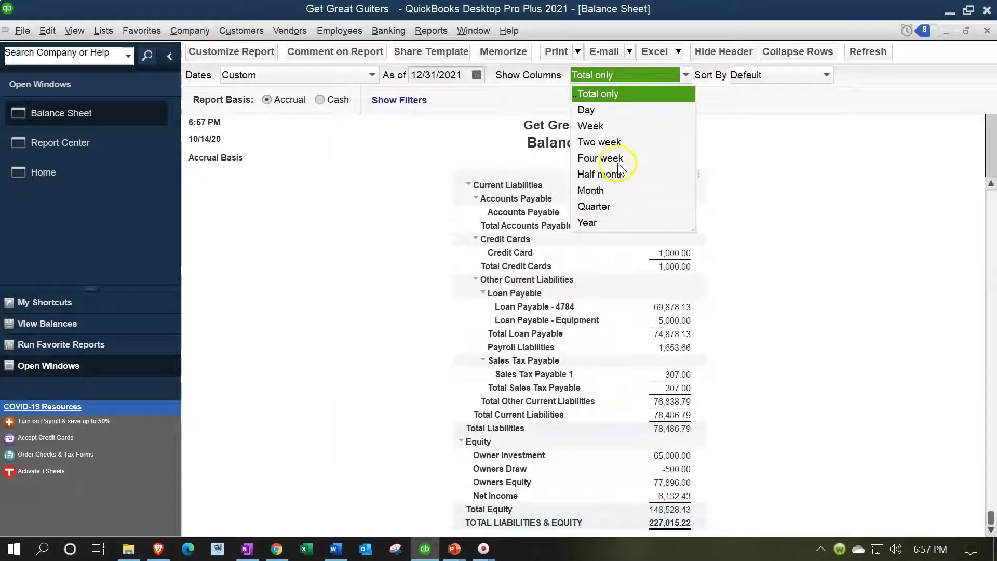
click(608, 192)
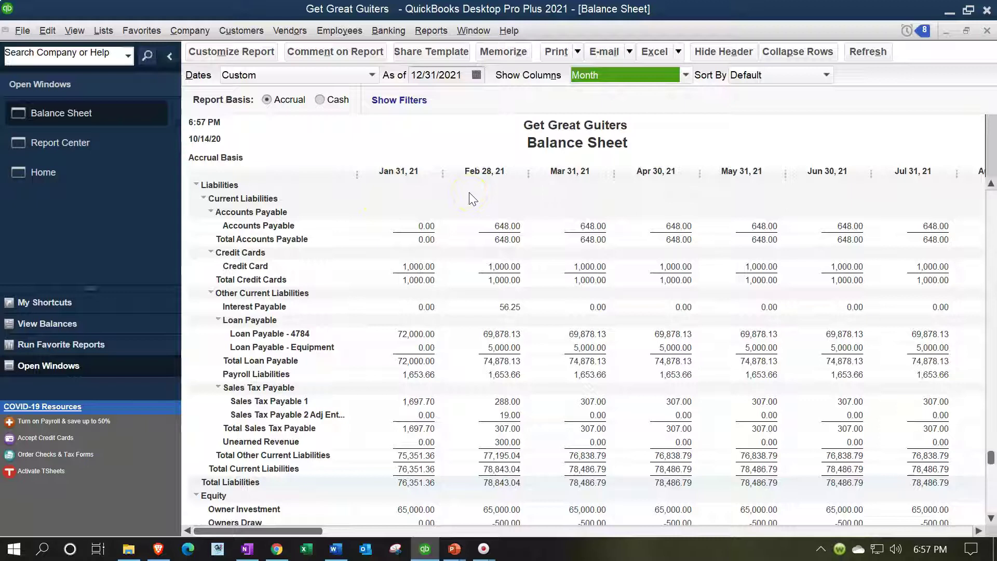
click(685, 77)
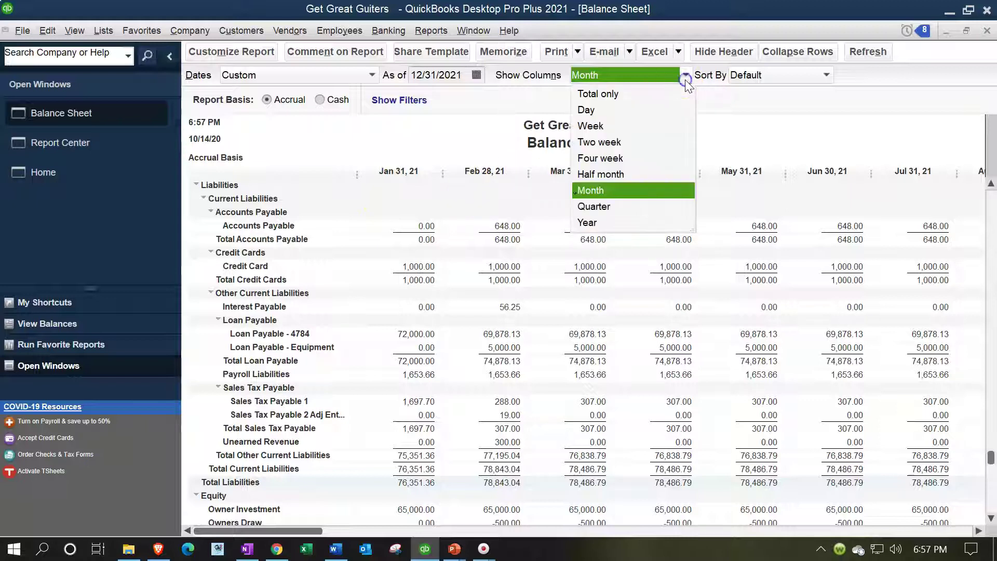
click(624, 98)
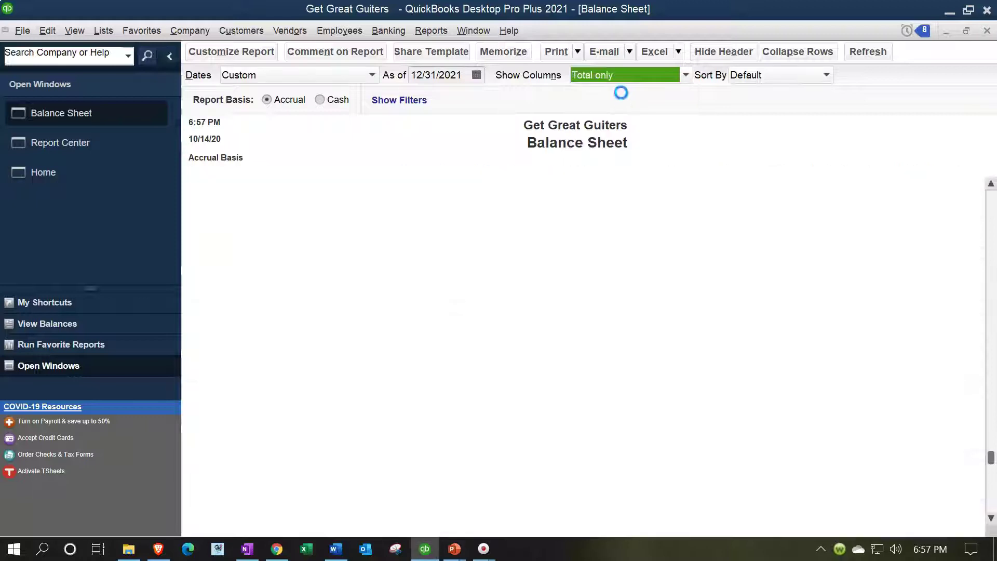
- Turn the "As of December 31, 2021" subtitle back on in the balance sheet's header settings
click(236, 52)
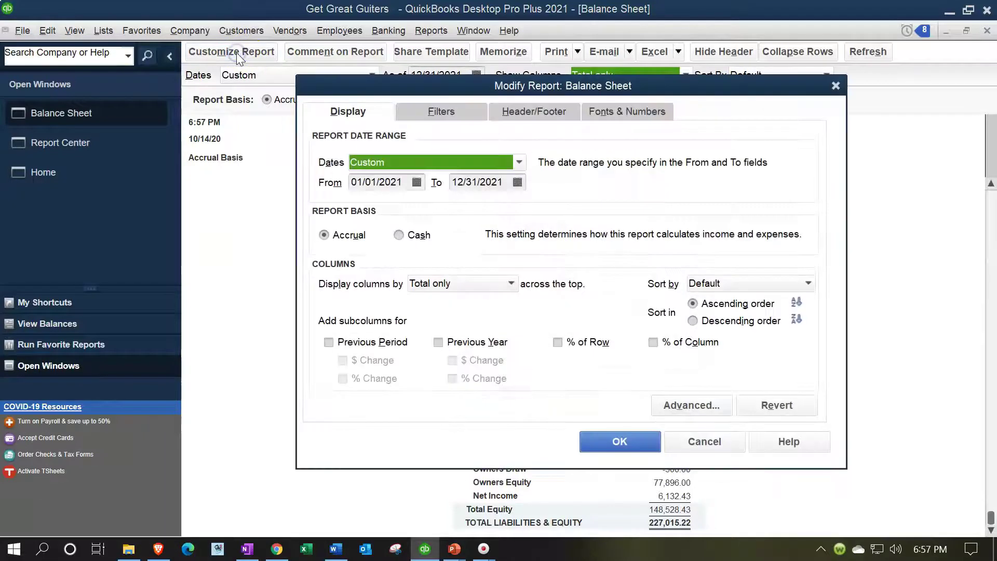
click(521, 113)
drag(532, 90, 529, 175)
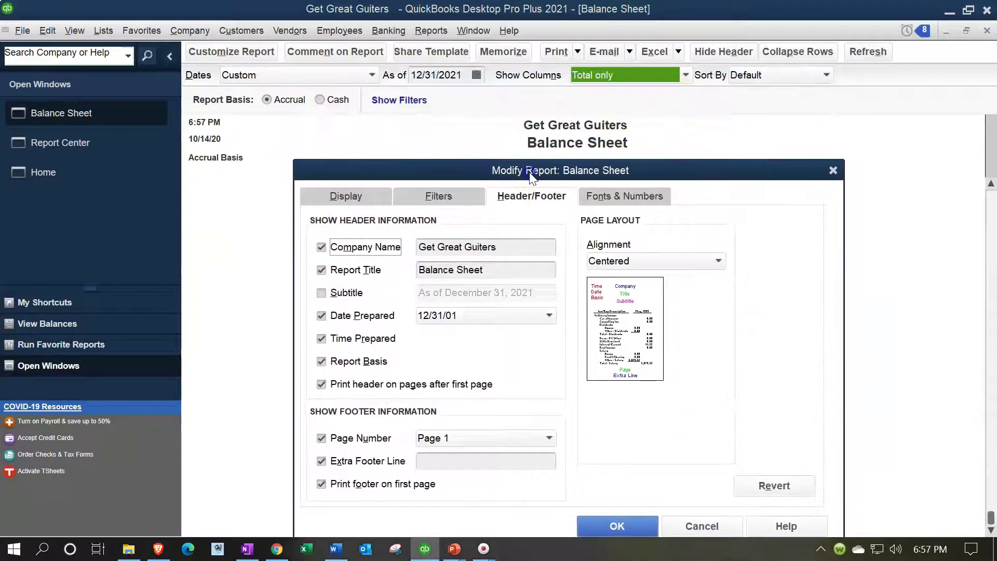
click(322, 294)
mouse_move(539, 169)
mouse_down()
mouse_move(538, 201)
mouse_move(535, 168)
mouse_up()
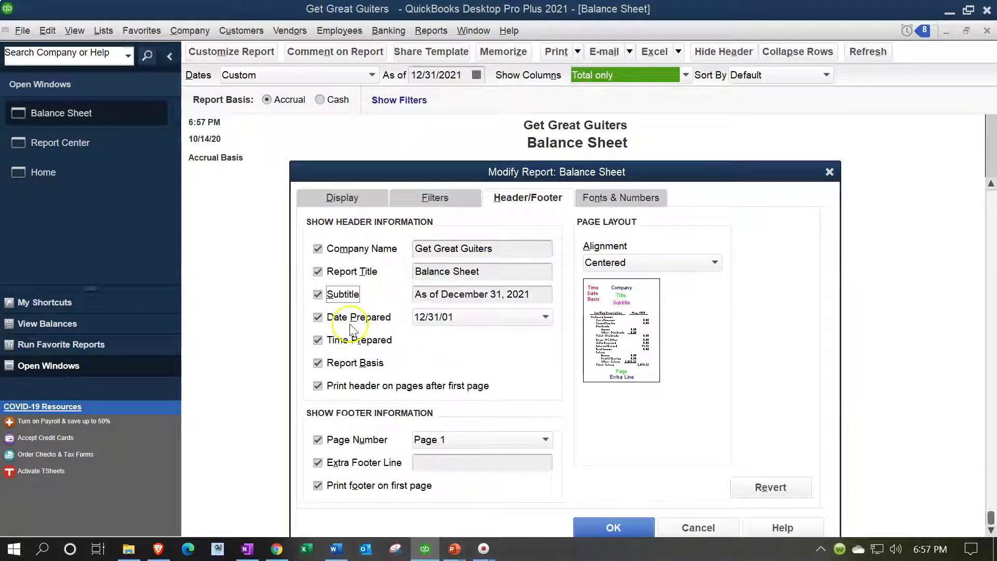
- Turn off Date Prepared, Time Prepared and Report Basis in the header, and apply the changes to the report
click(251, 167)
click(318, 318)
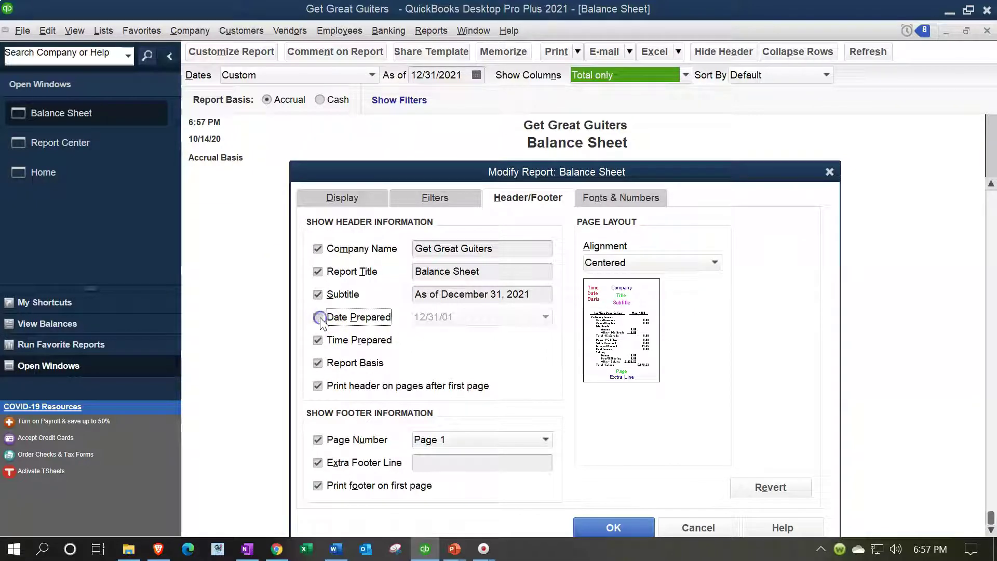
click(319, 341)
click(318, 363)
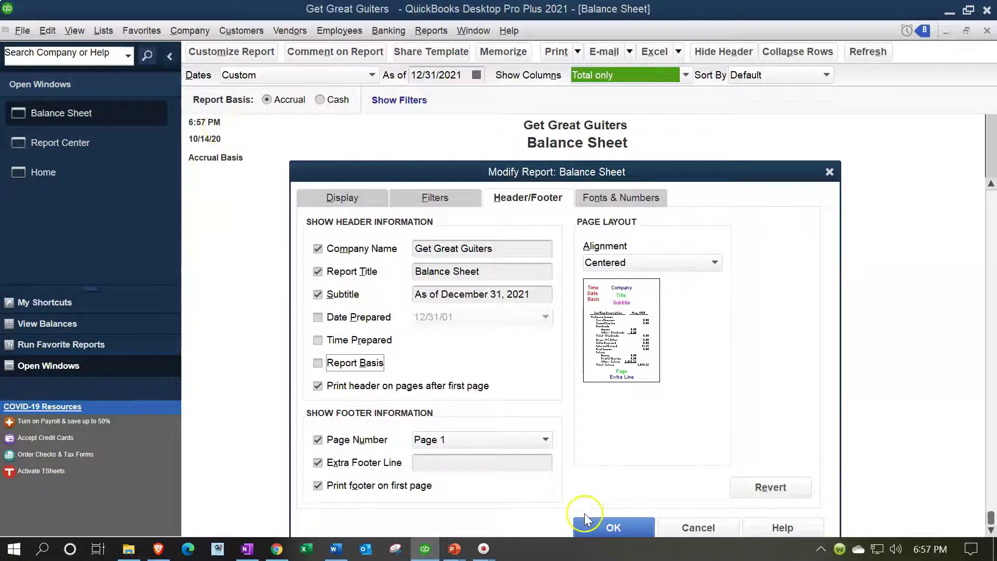
click(597, 524)
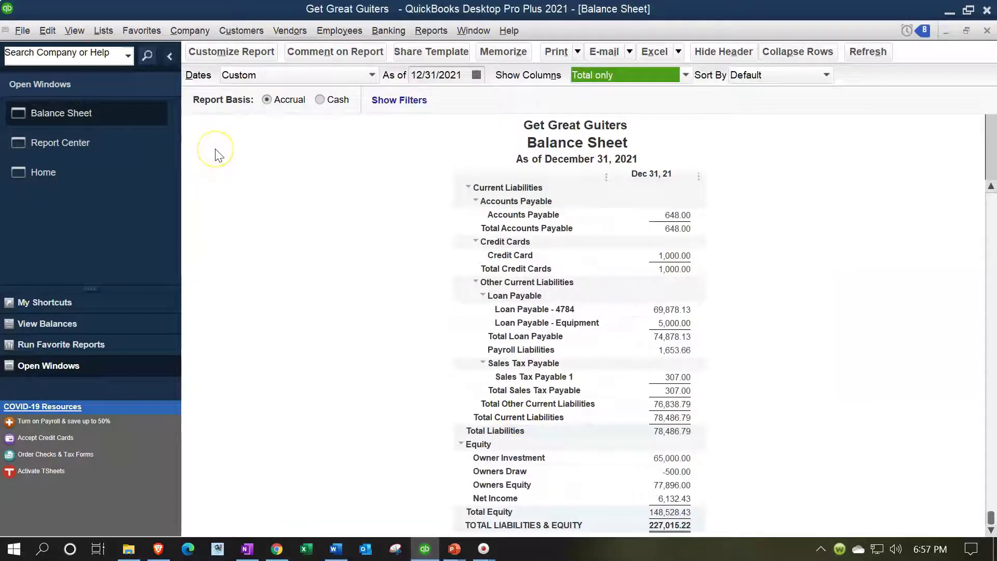
- Review the balance sheet's header, footer and page layout settings, and return to the report
click(246, 56)
drag(366, 143, 331, 97)
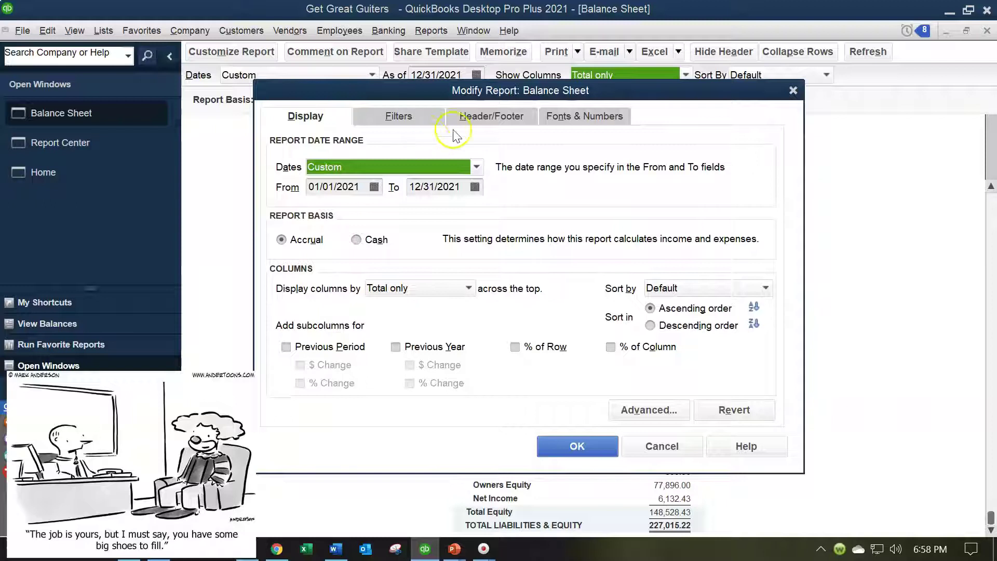
click(462, 115)
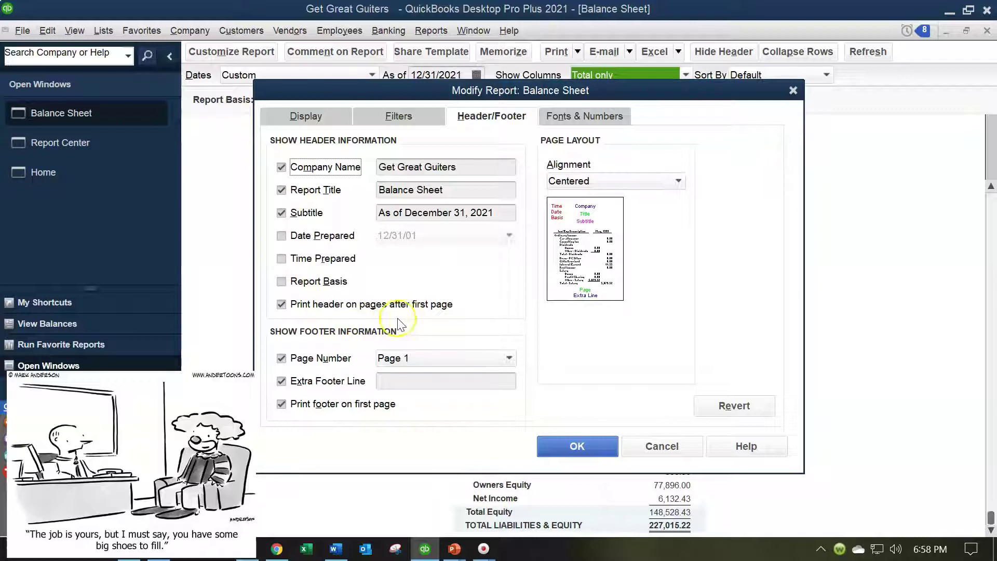
drag(514, 98, 545, 138)
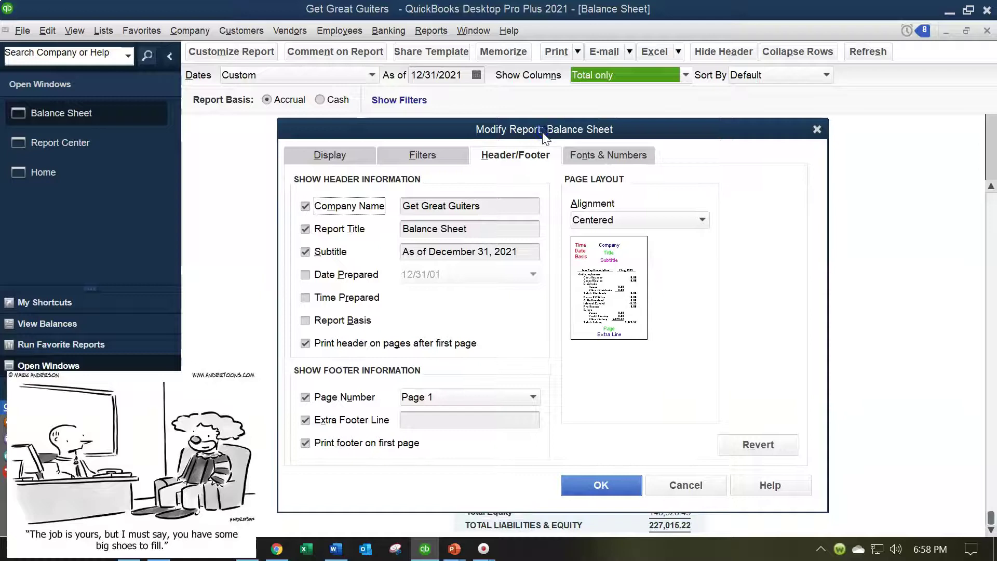
click(605, 485)
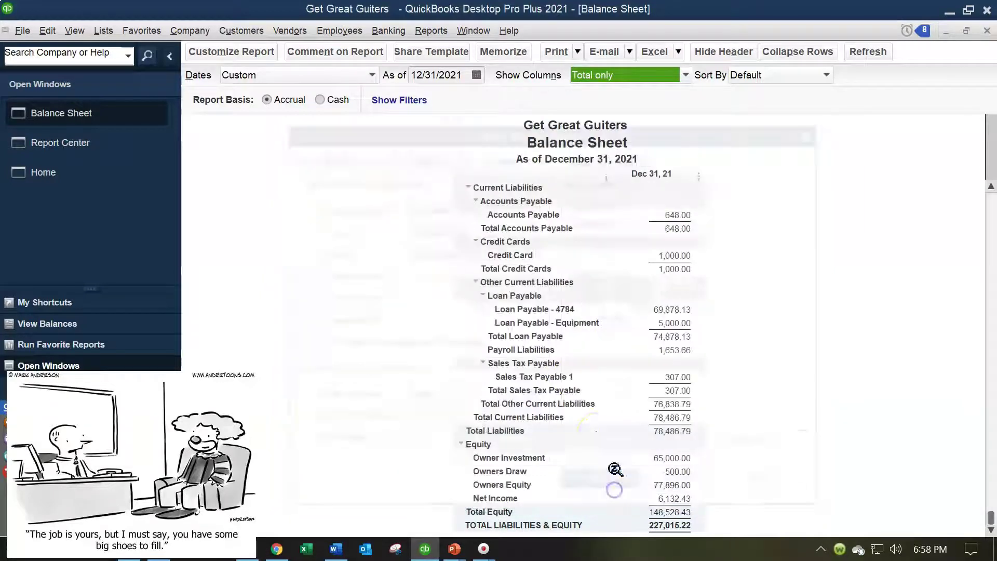
- Preview both printed pages of the balance sheet to check the header, and leave without printing
click(552, 56)
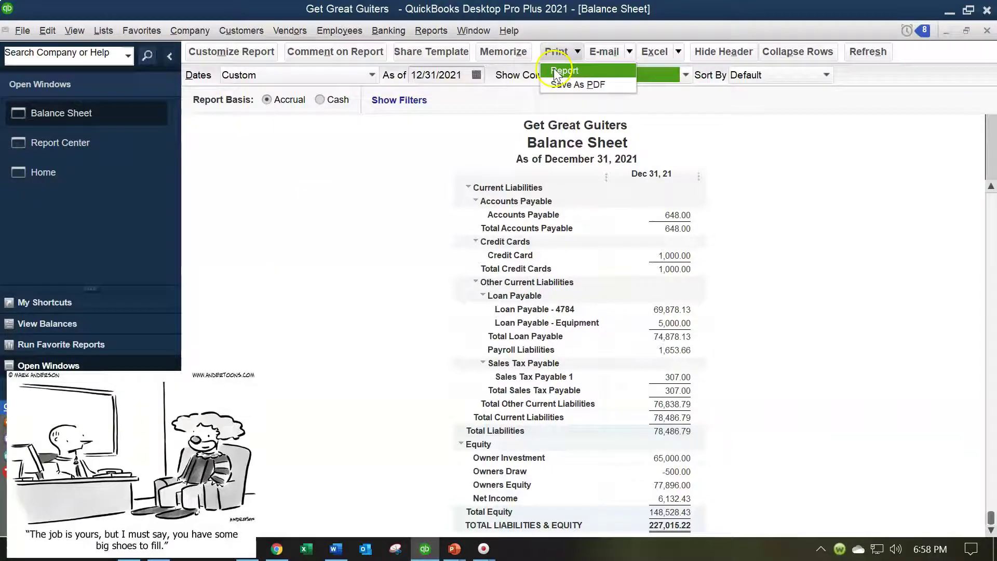
click(554, 70)
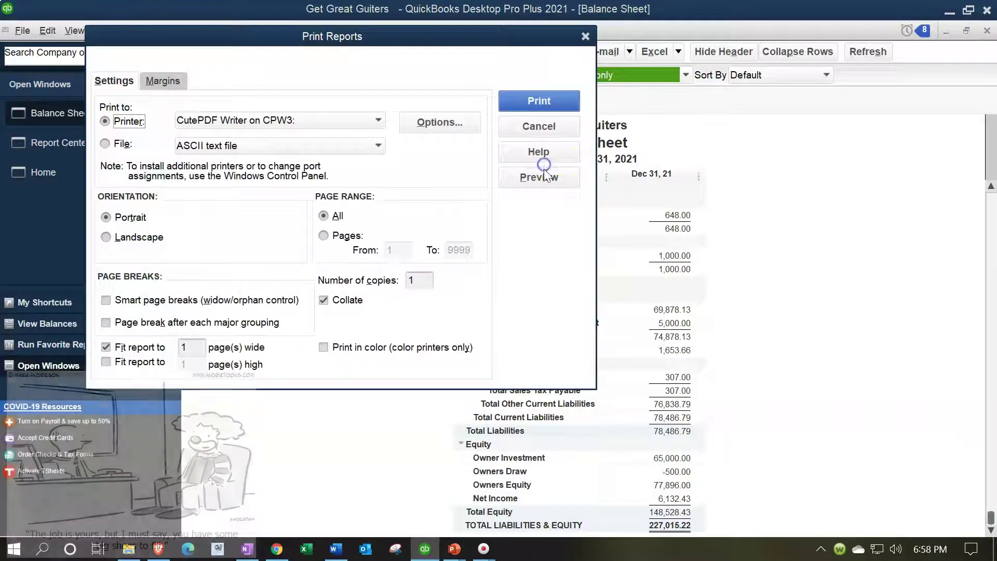
click(545, 171)
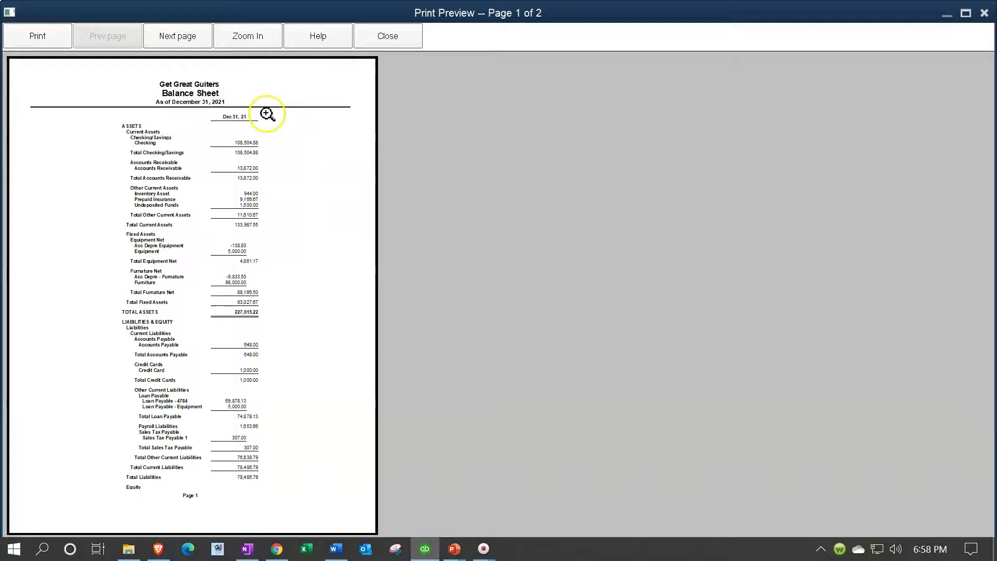
key(Page_Down)
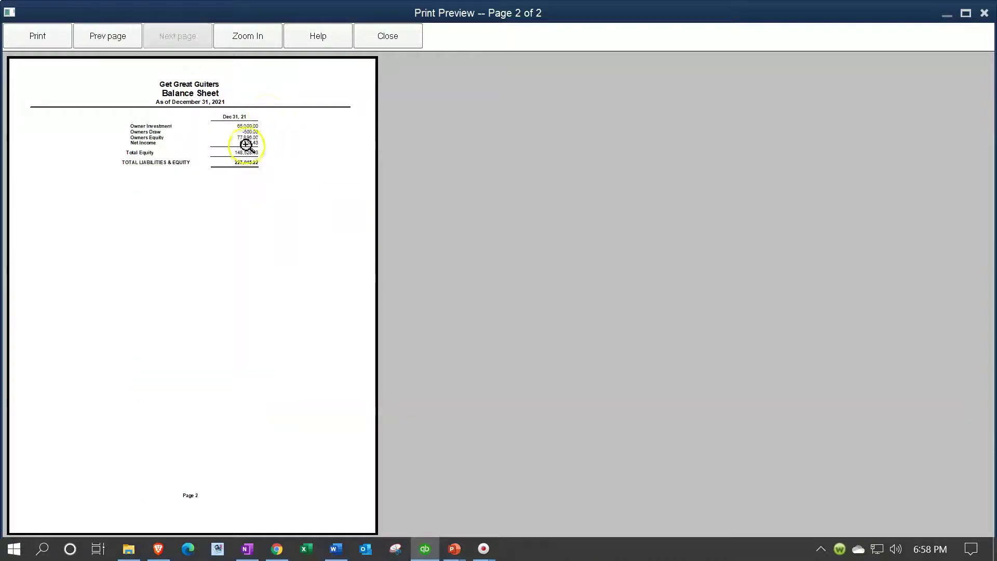
click(380, 47)
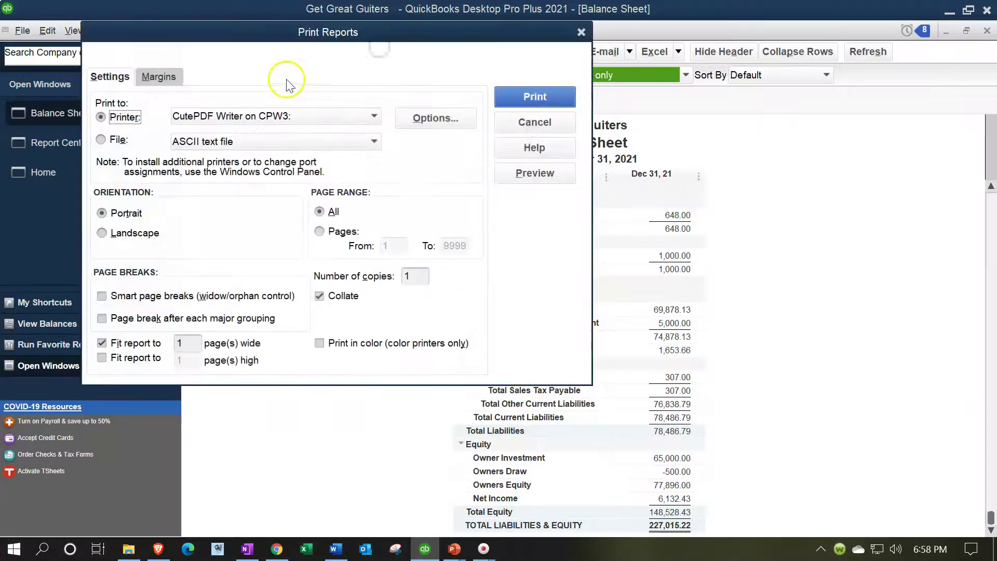
click(581, 33)
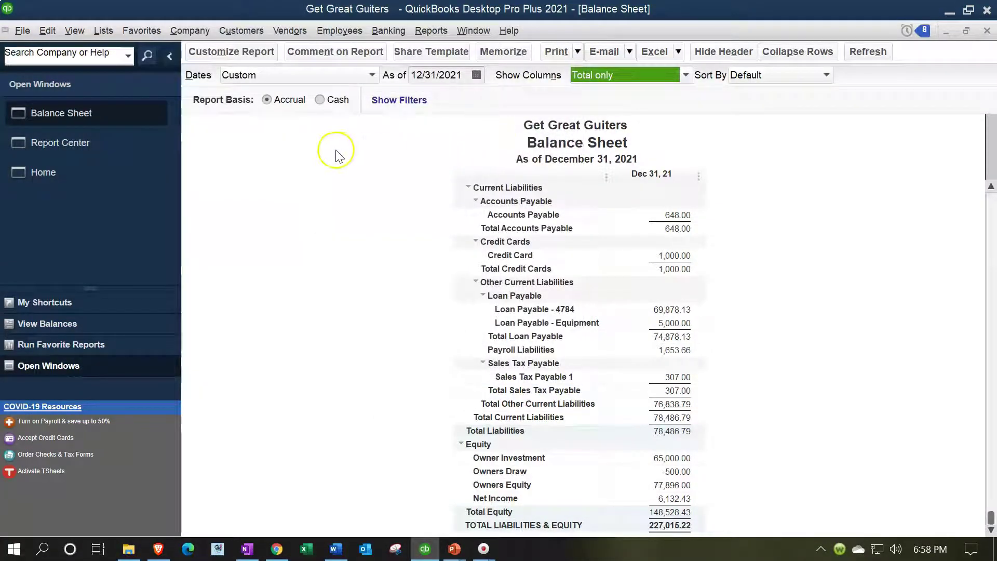
- Turn off printing the header on pages after the first page, and apply it to the balance sheet
click(232, 54)
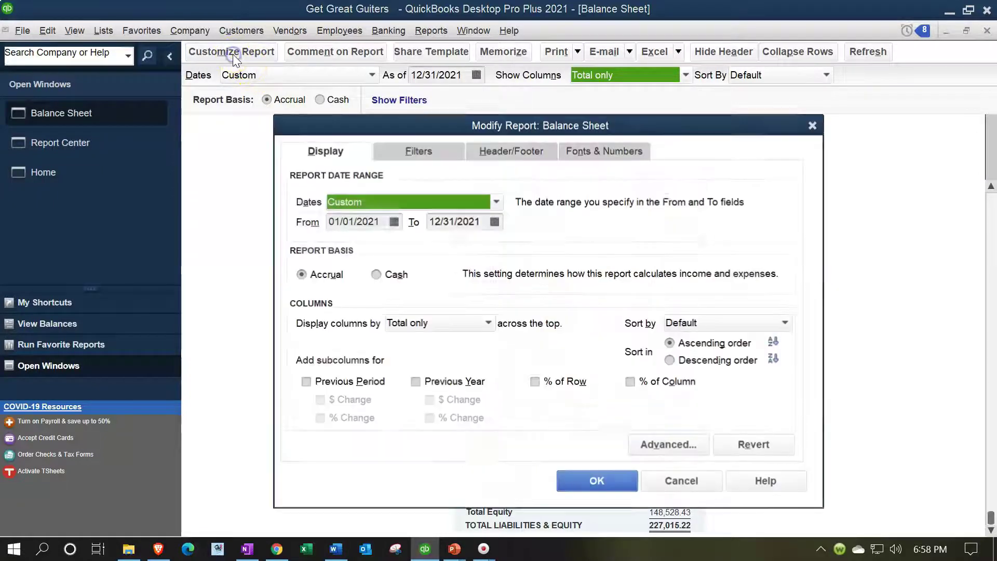
click(511, 151)
click(301, 339)
click(603, 481)
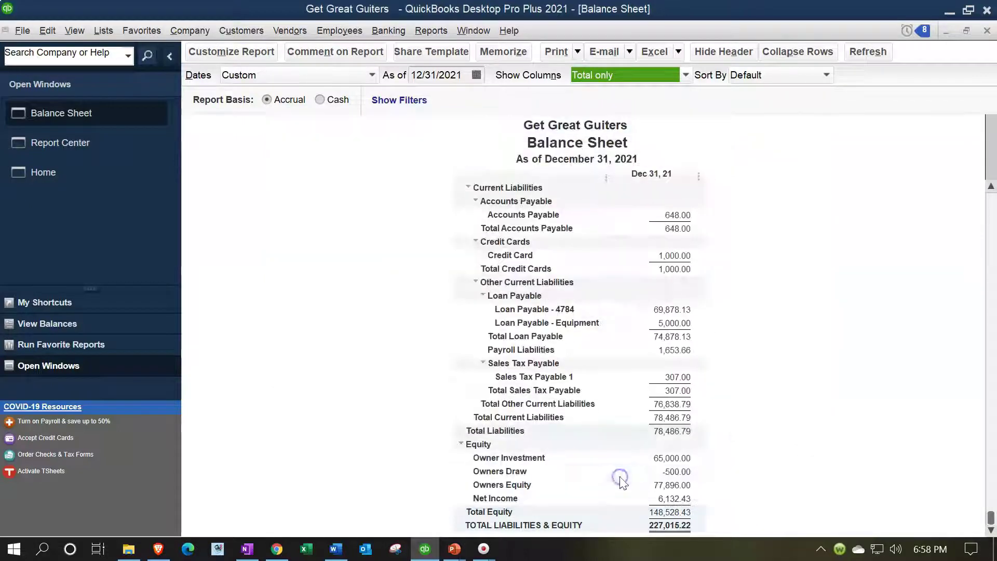
- Preview the balance sheet printout again through page 2 to check its header, and leave without printing
click(556, 51)
click(561, 69)
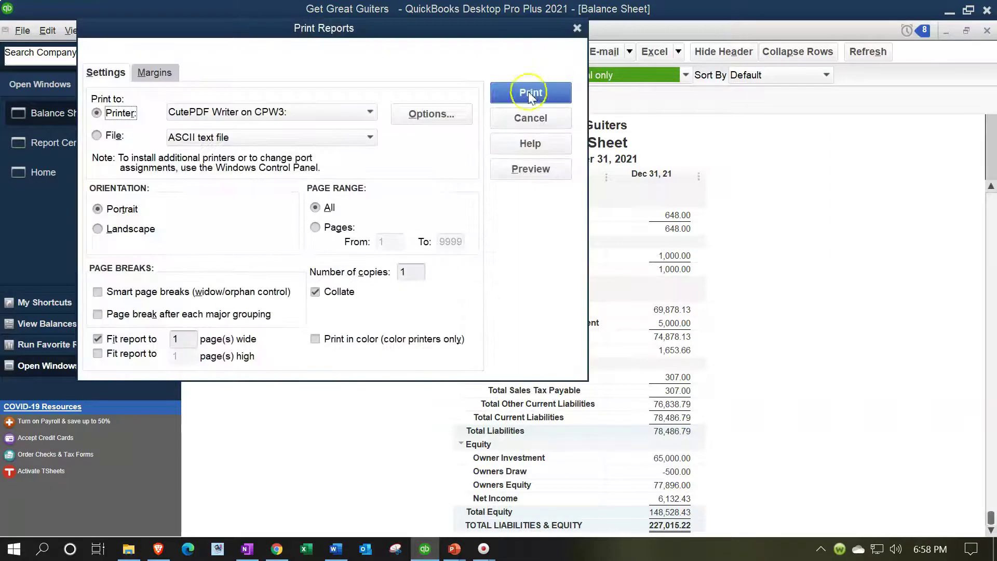
click(523, 166)
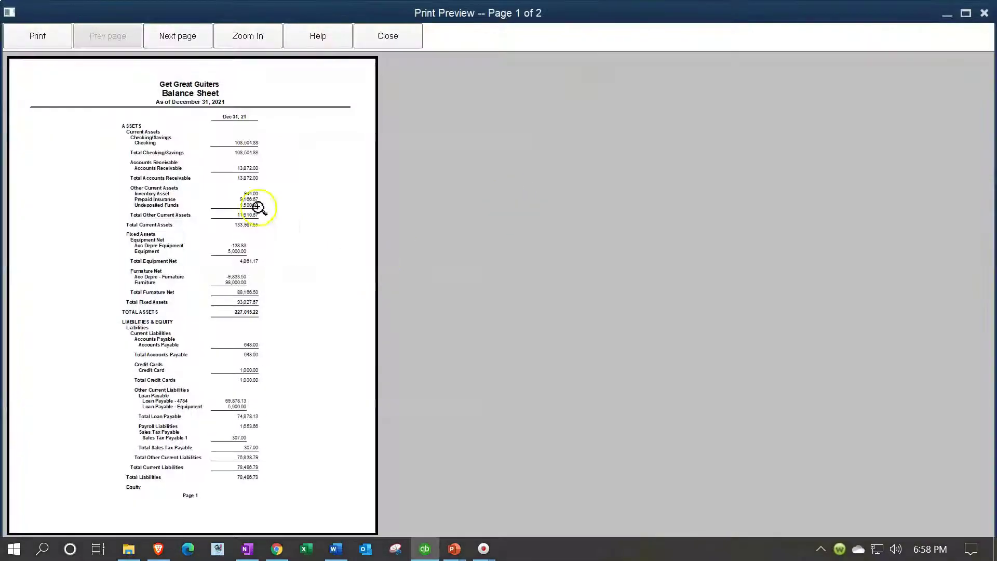
scroll(225, 104, down, 1)
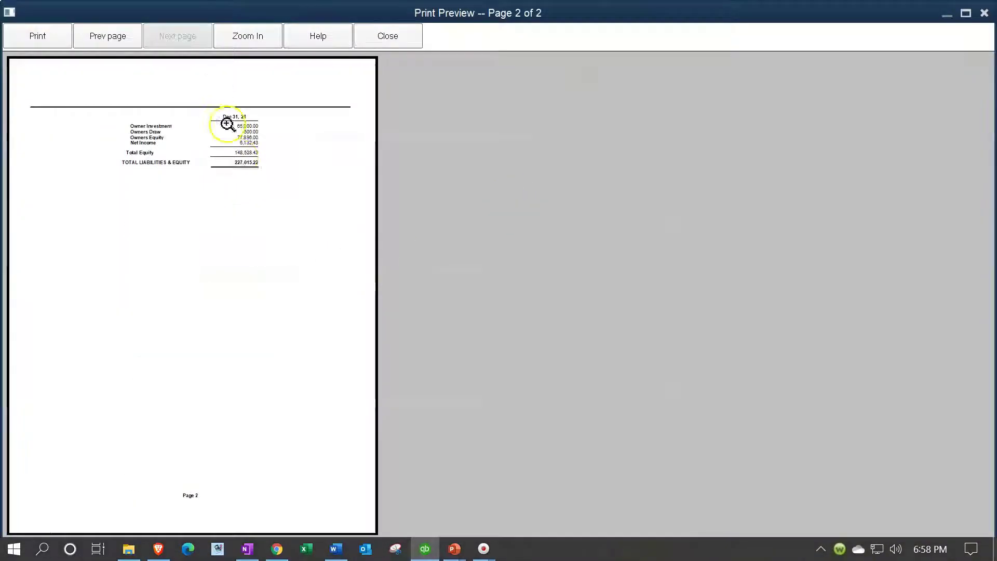
click(386, 39)
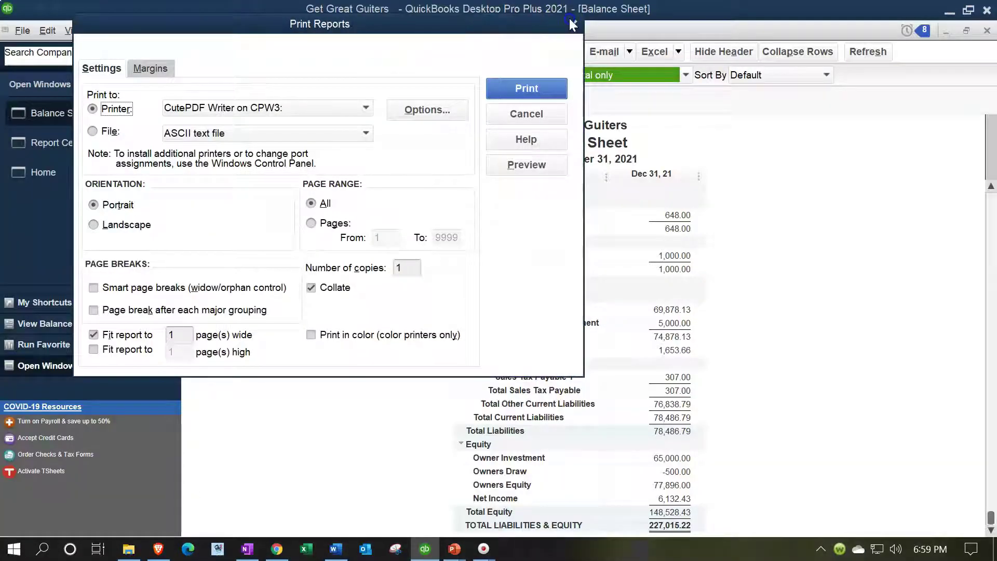
click(573, 24)
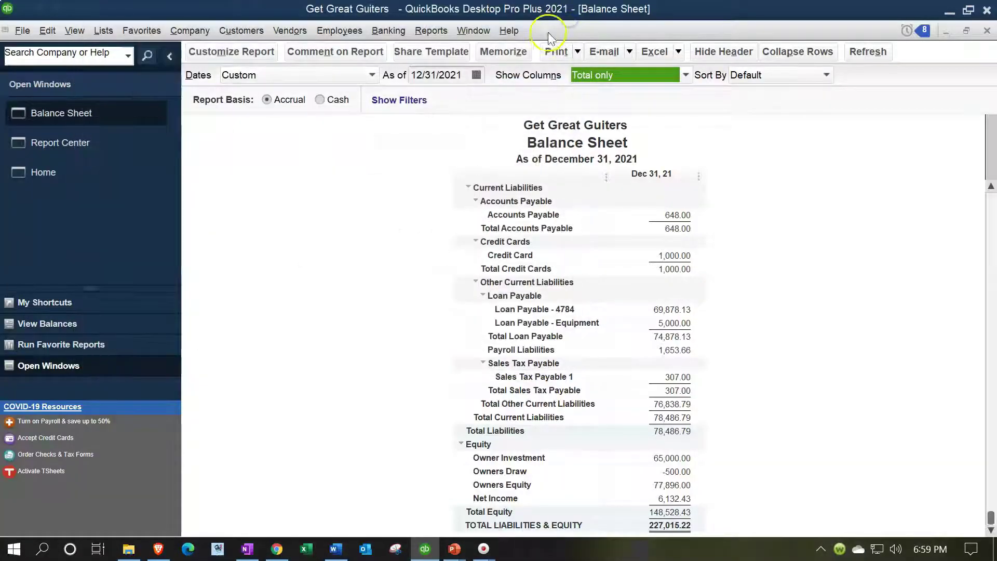
- Turn printing the header on pages after the first page back on in the balance sheet's header settings
click(264, 56)
click(511, 142)
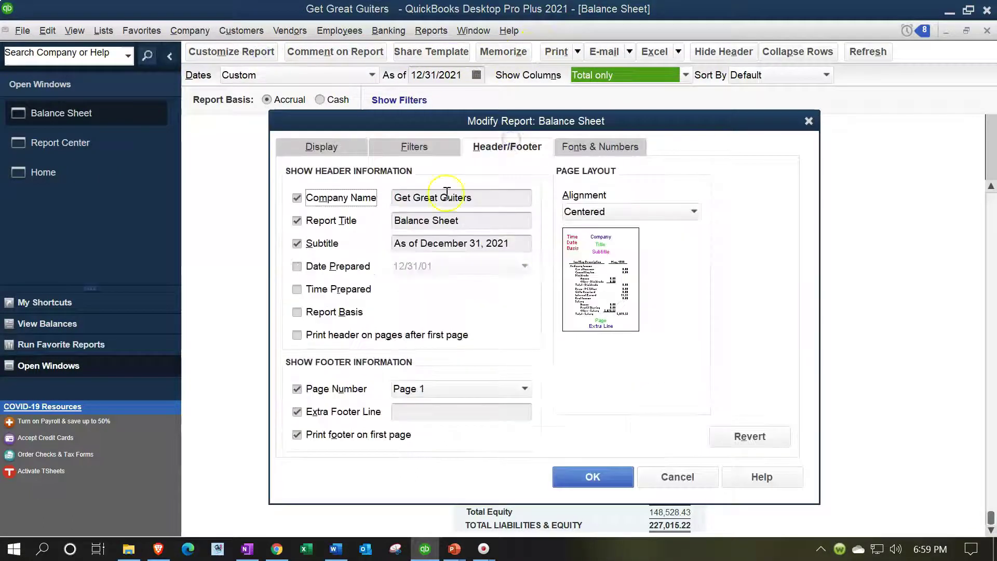
click(298, 336)
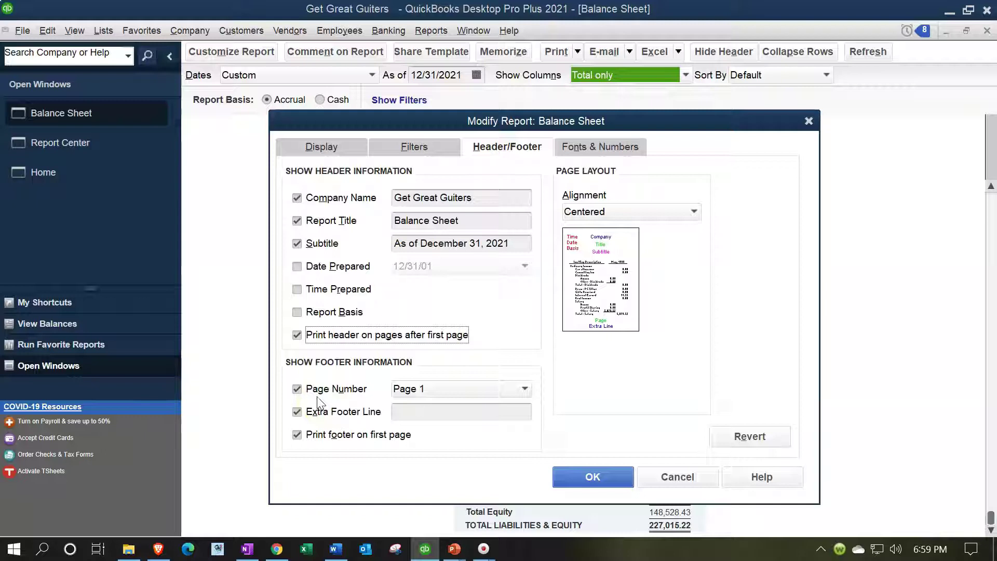
- Try the "pg 1" page number format in the footer, change it to "p 1", and apply the settings
click(519, 394)
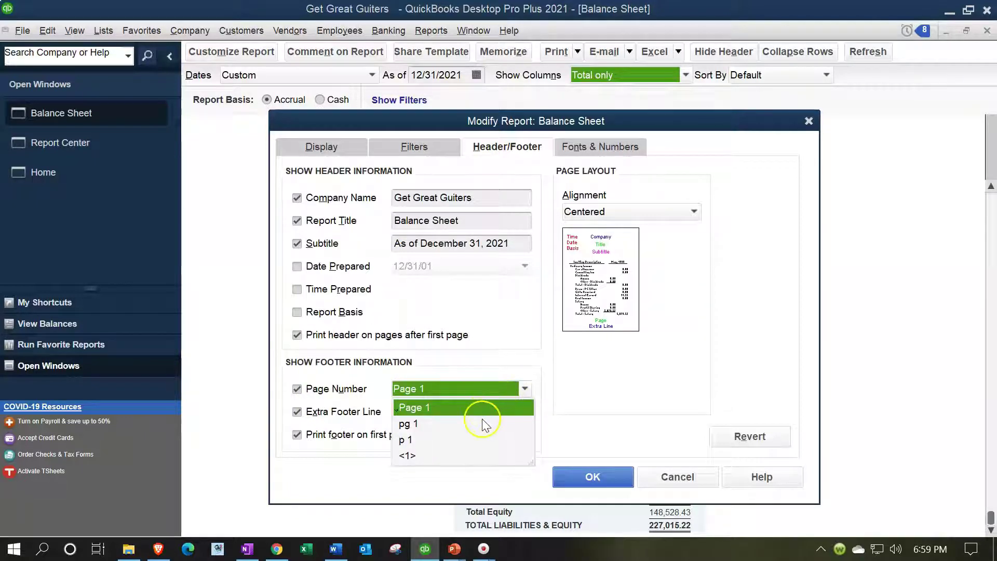
click(483, 423)
click(517, 388)
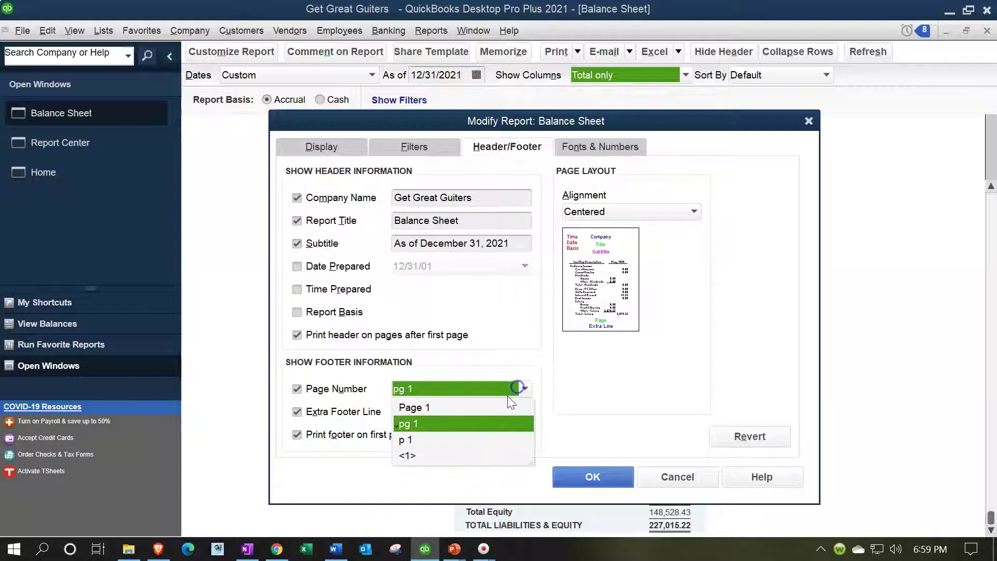
click(483, 440)
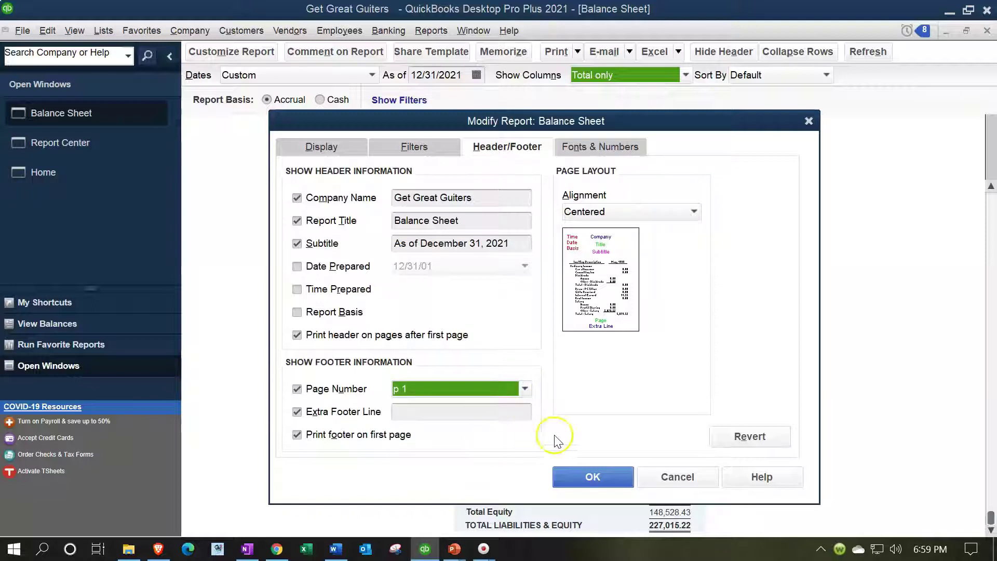
click(578, 479)
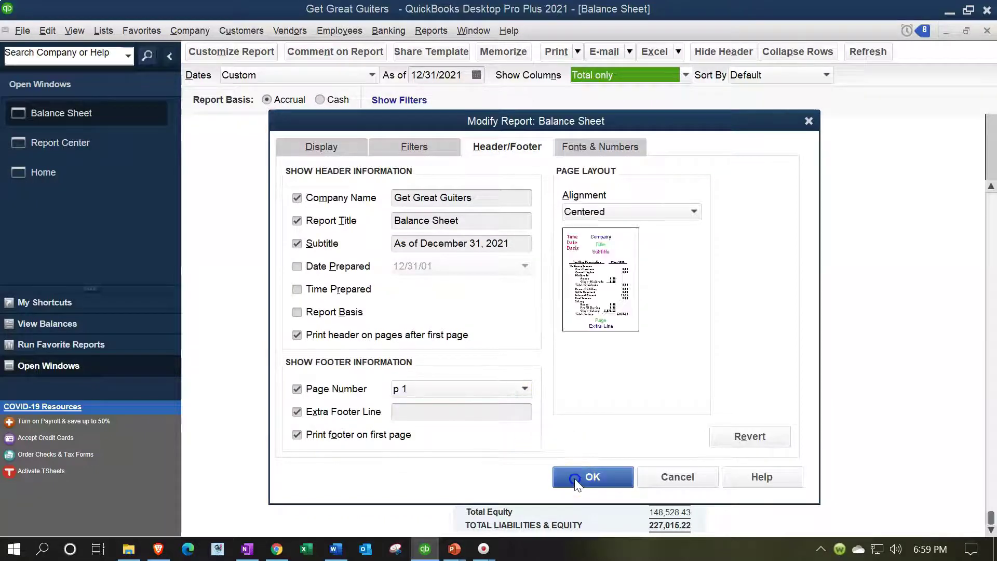
- Preview the printed balance sheet to check the page number format in its footer, and leave without printing
click(560, 52)
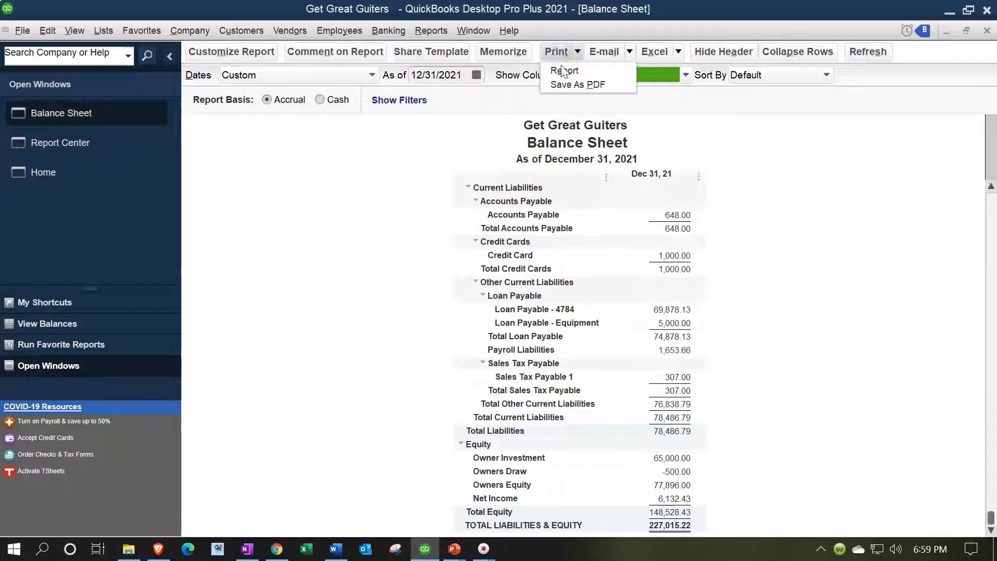
click(567, 71)
click(542, 161)
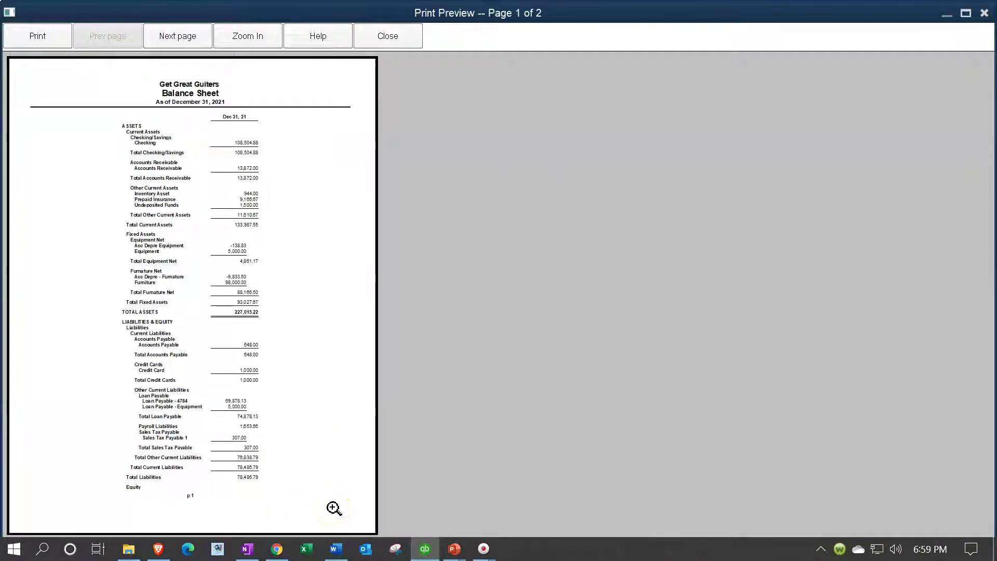
click(407, 45)
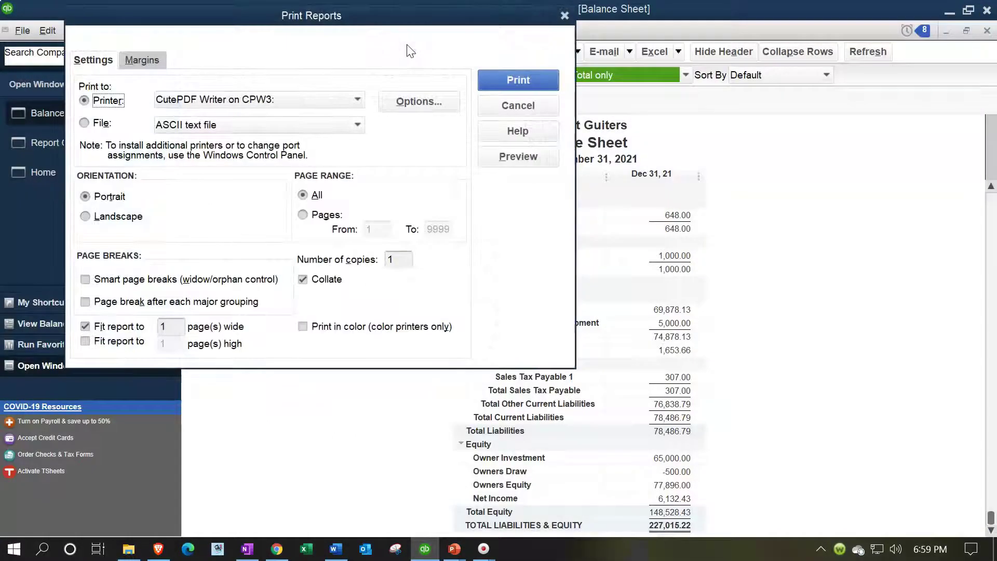
click(564, 16)
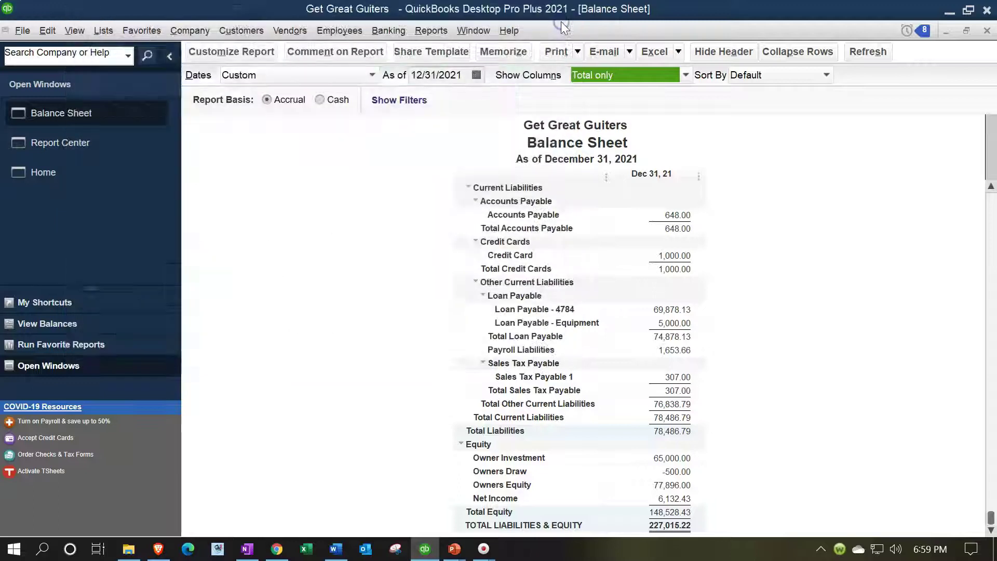
- Set the footer's page number format back to "Page 1" in the balance sheet's customization settings
click(258, 62)
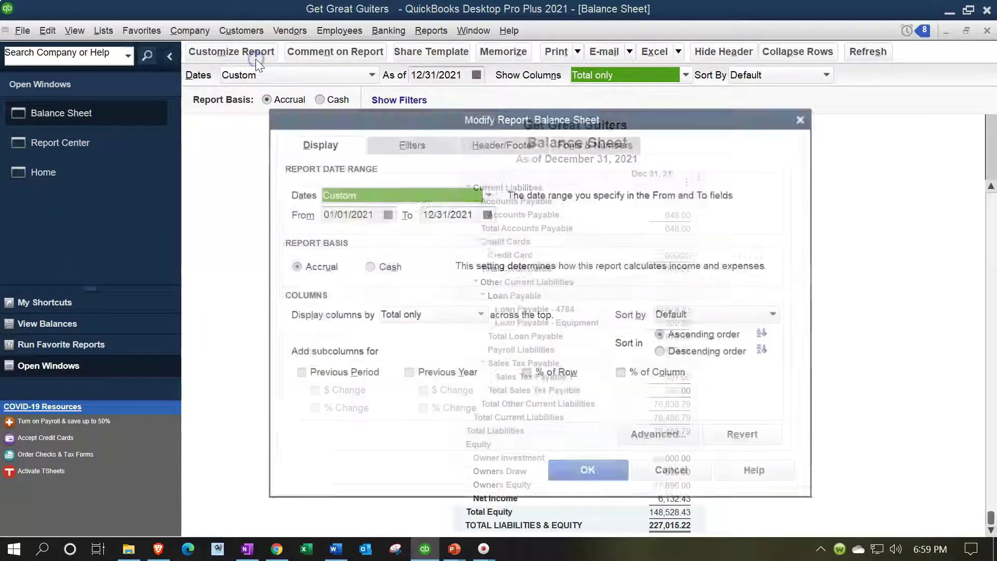
click(497, 145)
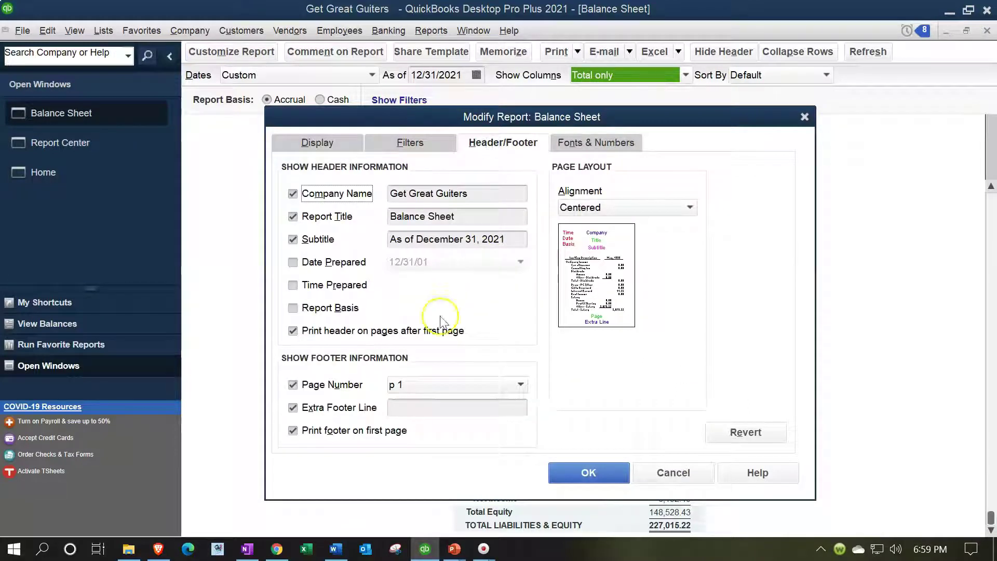
click(453, 385)
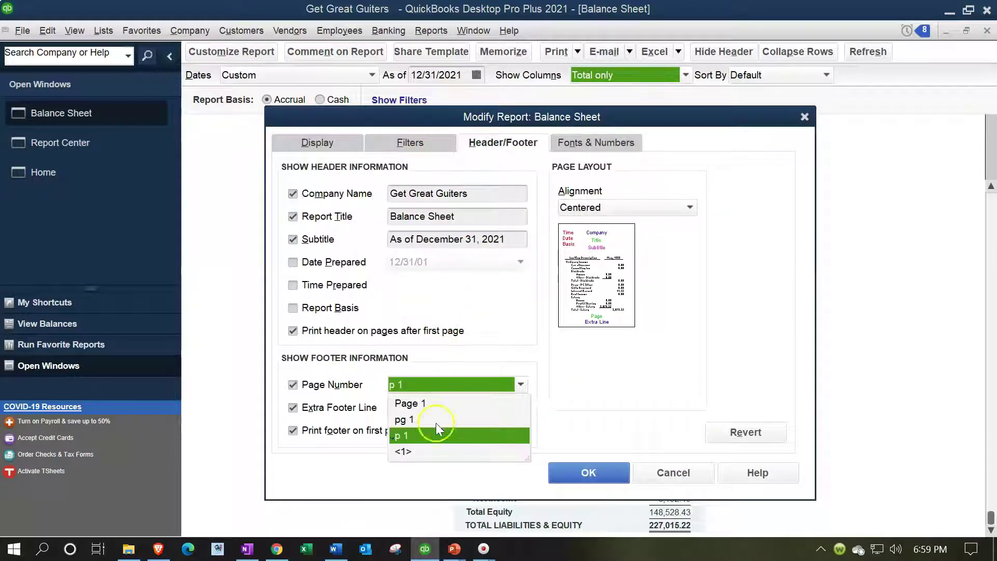
click(410, 404)
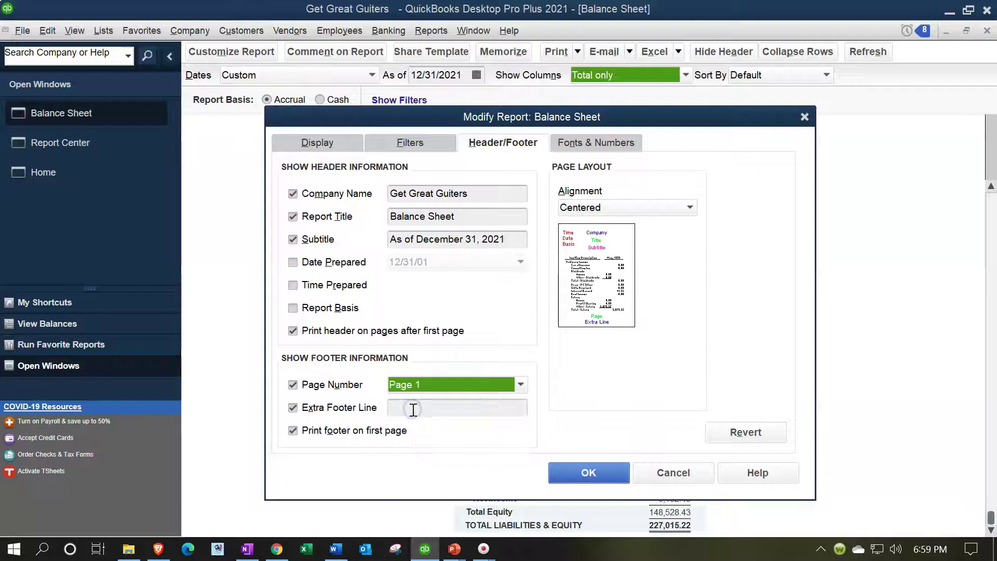
- Enter "My Name" as the extra footer line, turn on Date Prepared in the header, and apply the changes
click(435, 413)
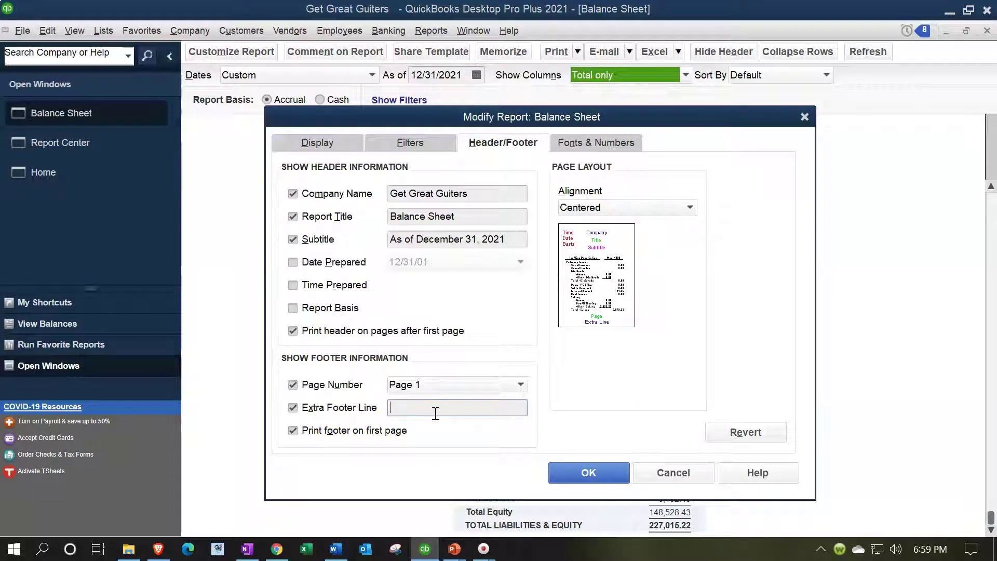
text(My Name)
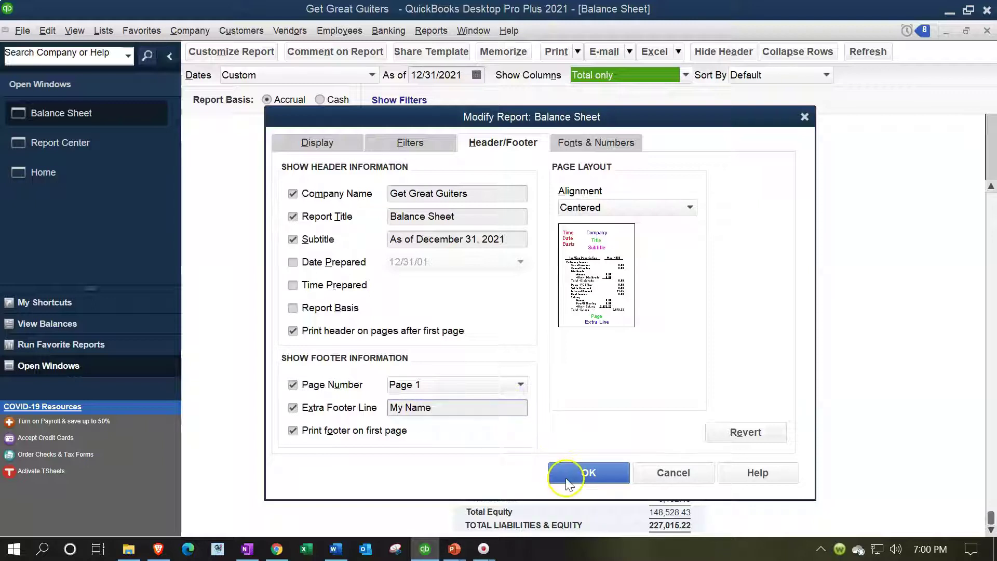
click(293, 263)
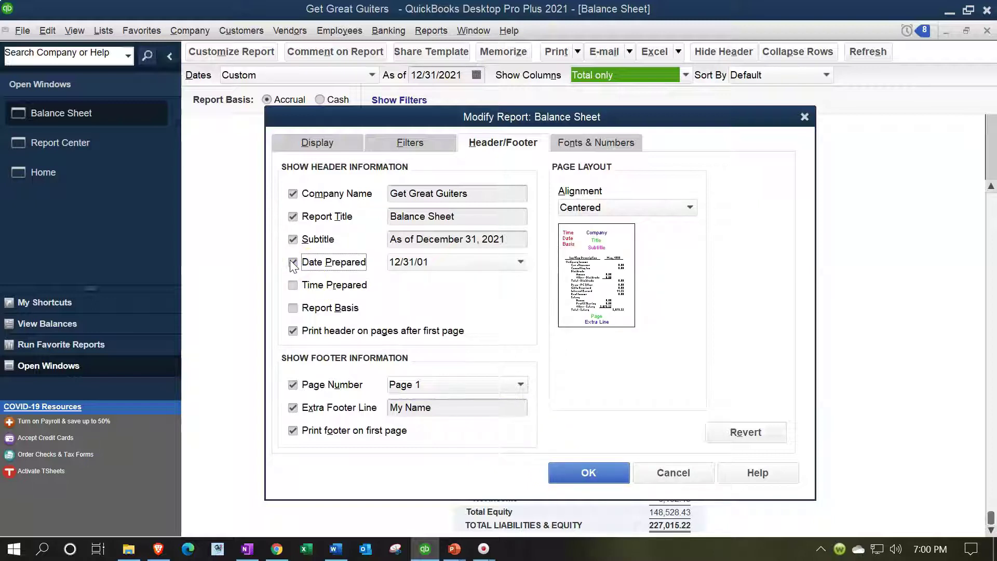
click(601, 468)
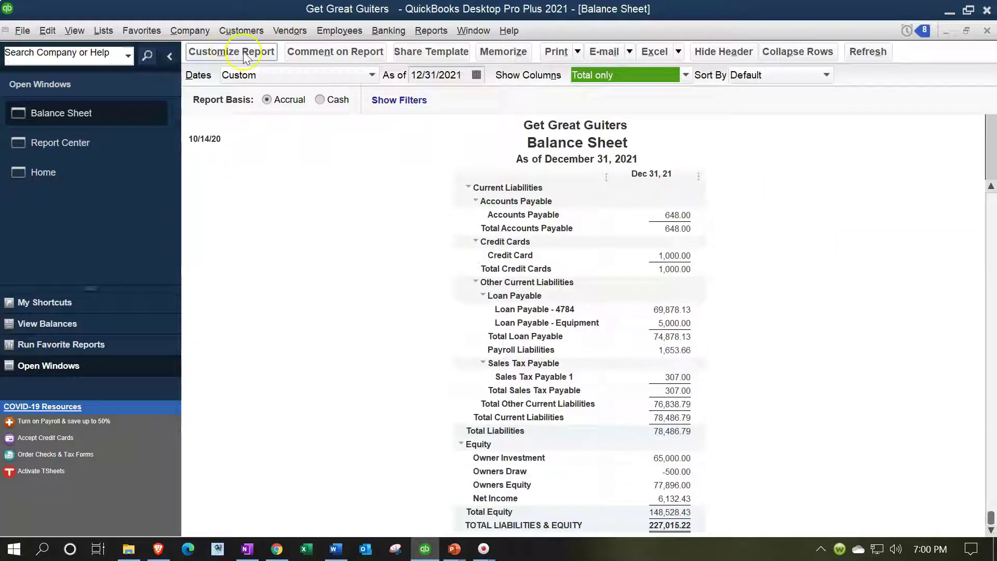
- Preview the printed balance sheet to check the extra footer line and prepared date, and leave without printing
click(554, 56)
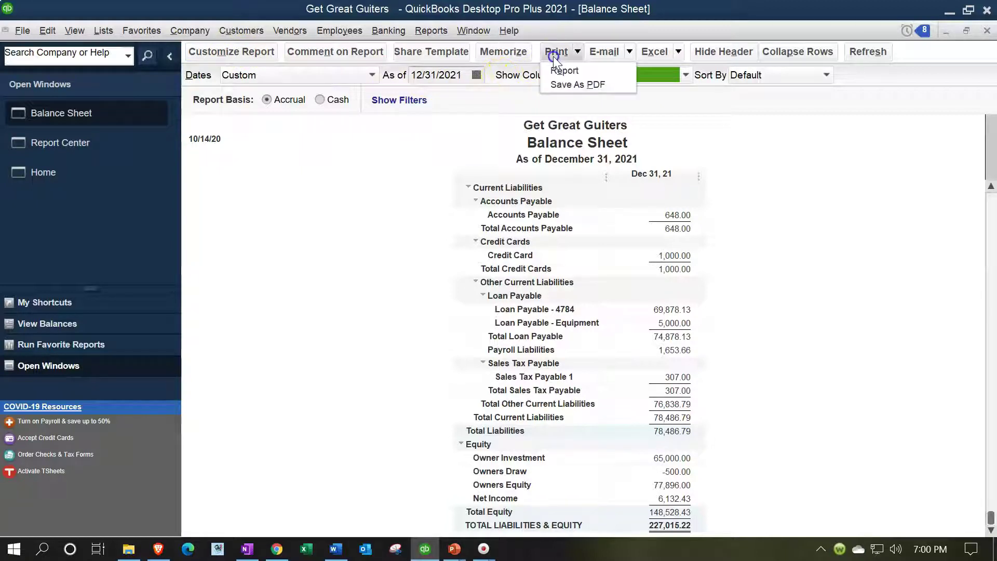
click(555, 69)
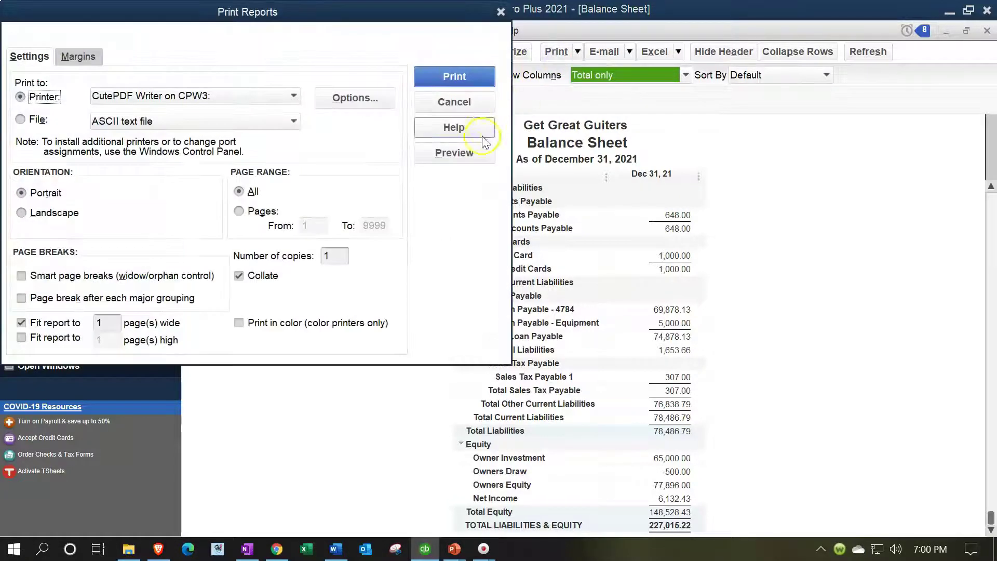
click(459, 152)
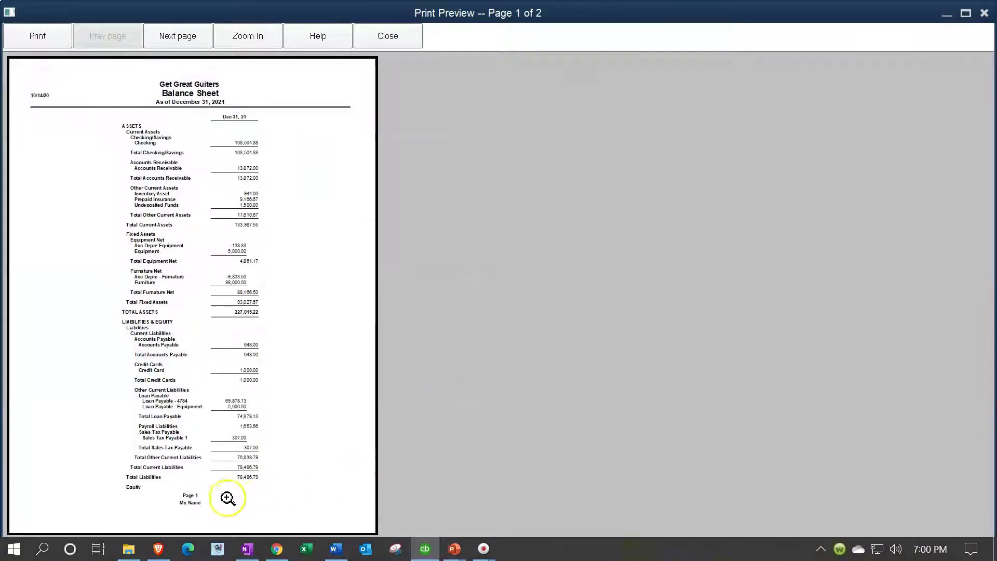
click(377, 36)
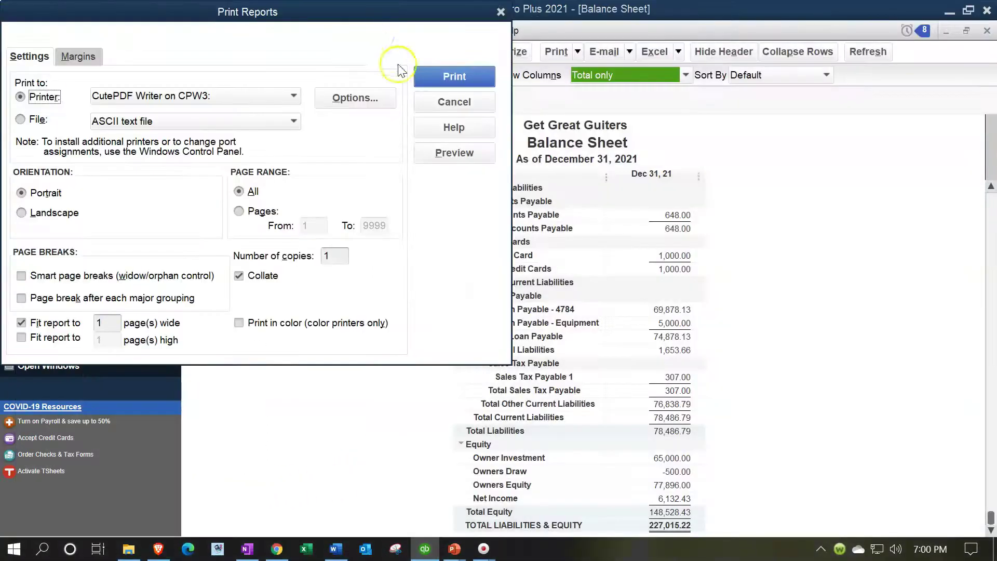
click(501, 12)
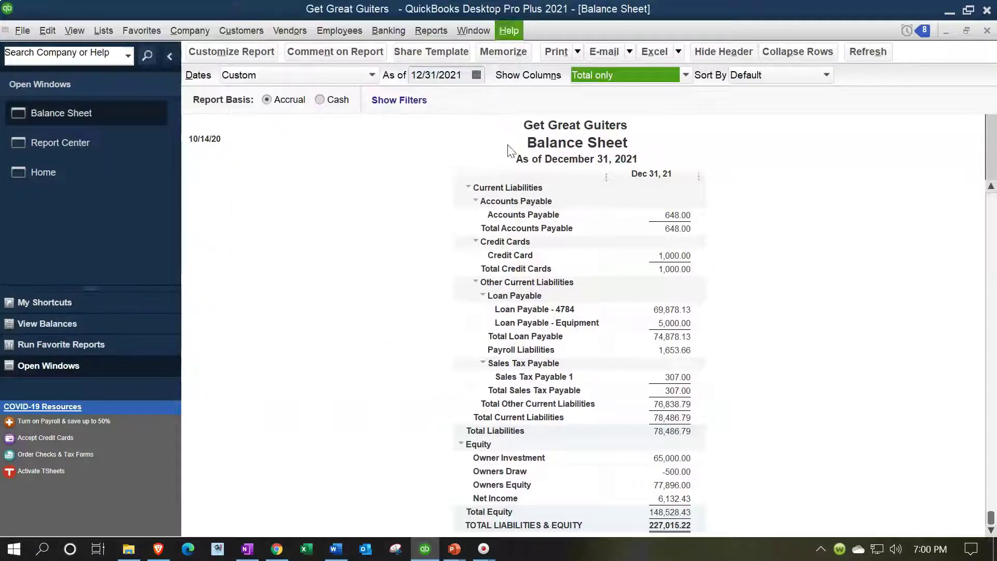
- Turn off Date Prepared and Print footer on first page for the balance sheet, keep the "My Name" extra footer line, and apply
click(252, 54)
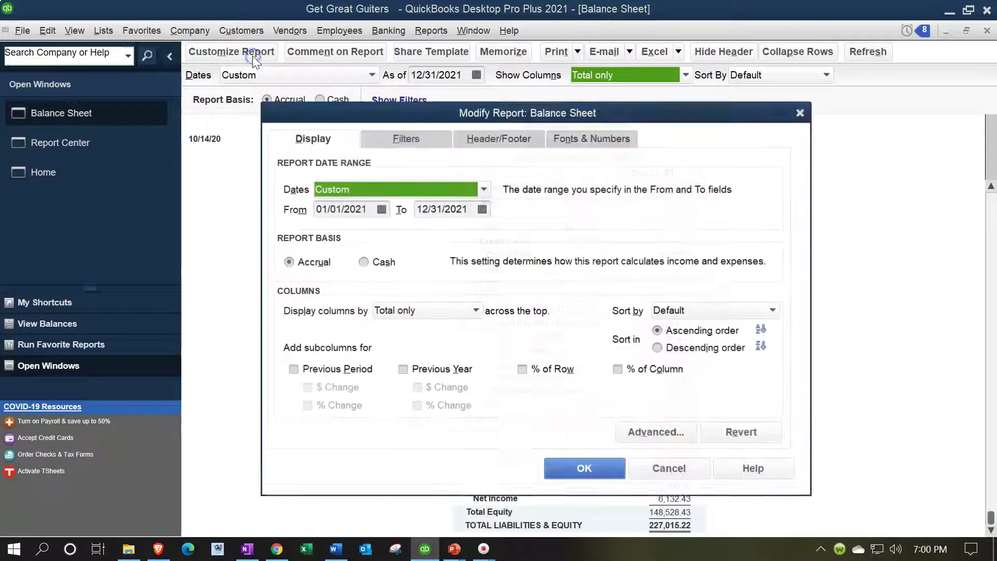
click(494, 139)
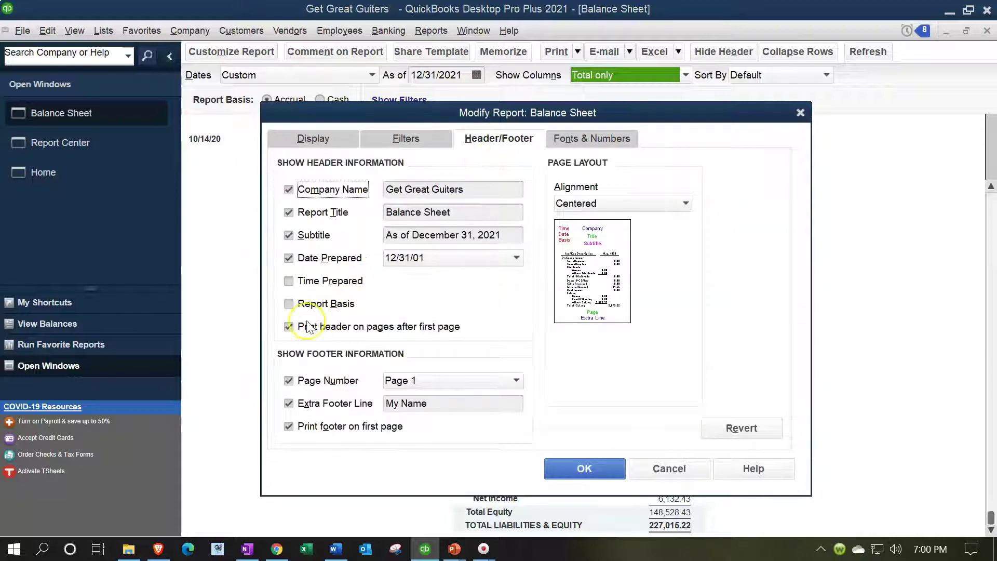
click(289, 259)
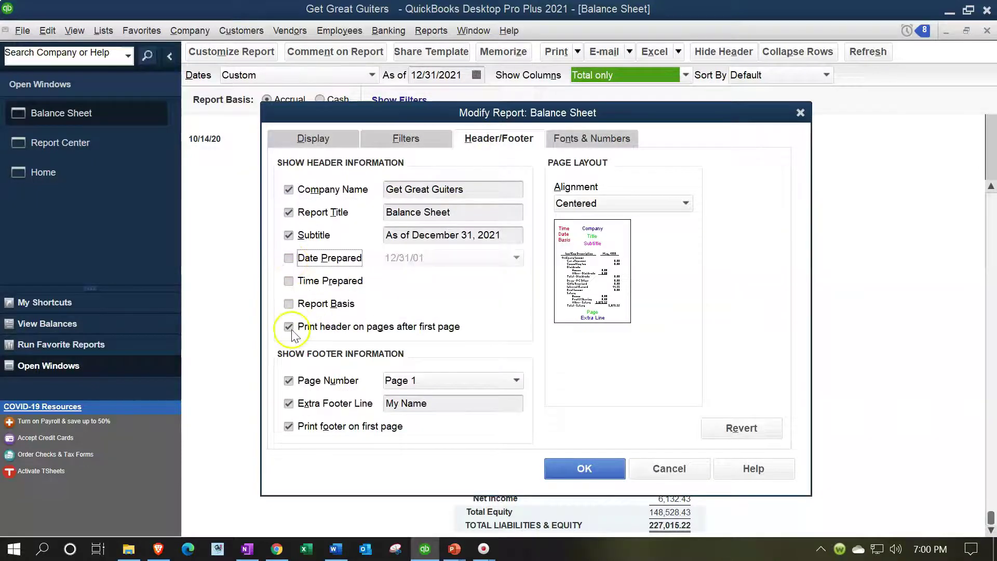
click(288, 404)
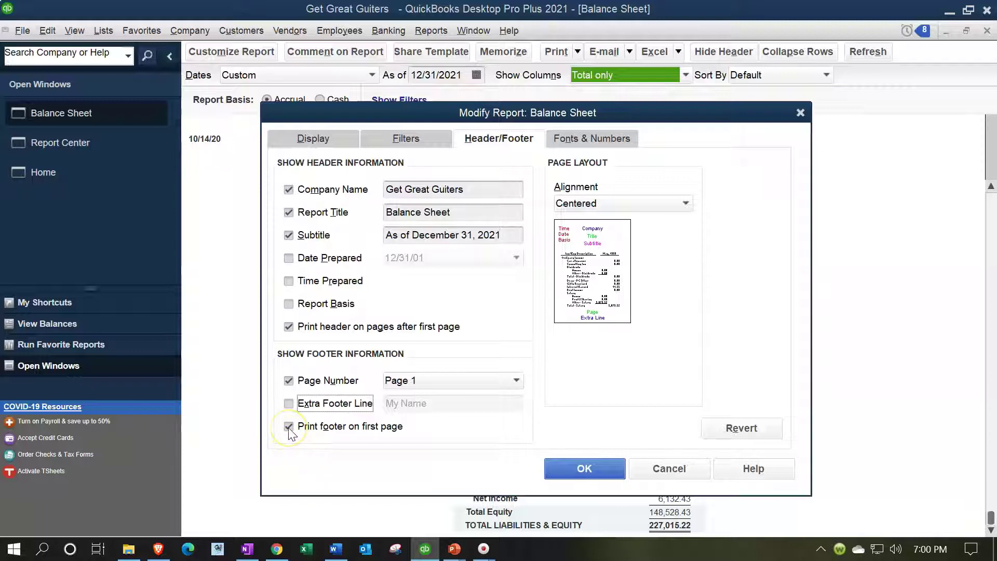
click(289, 428)
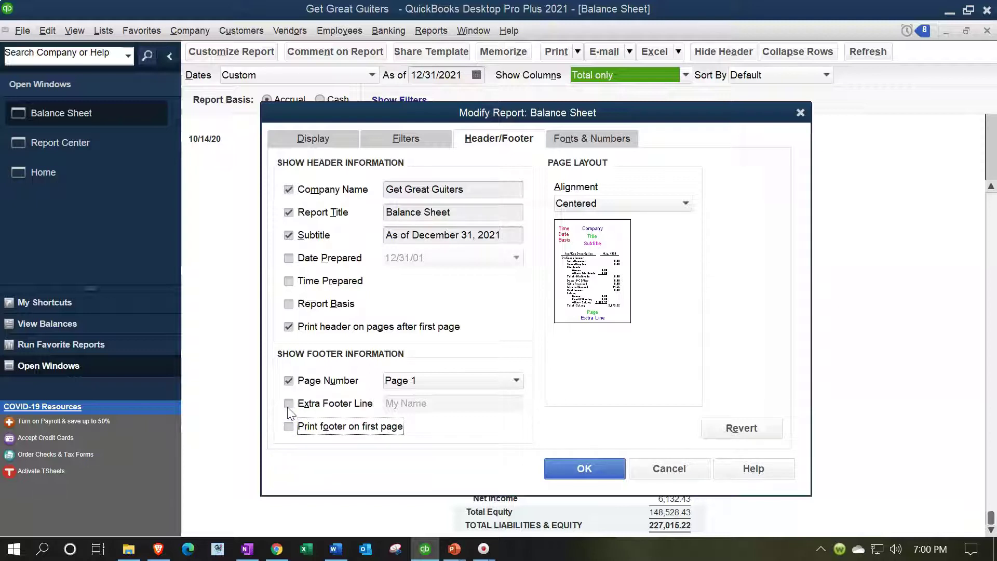
click(289, 404)
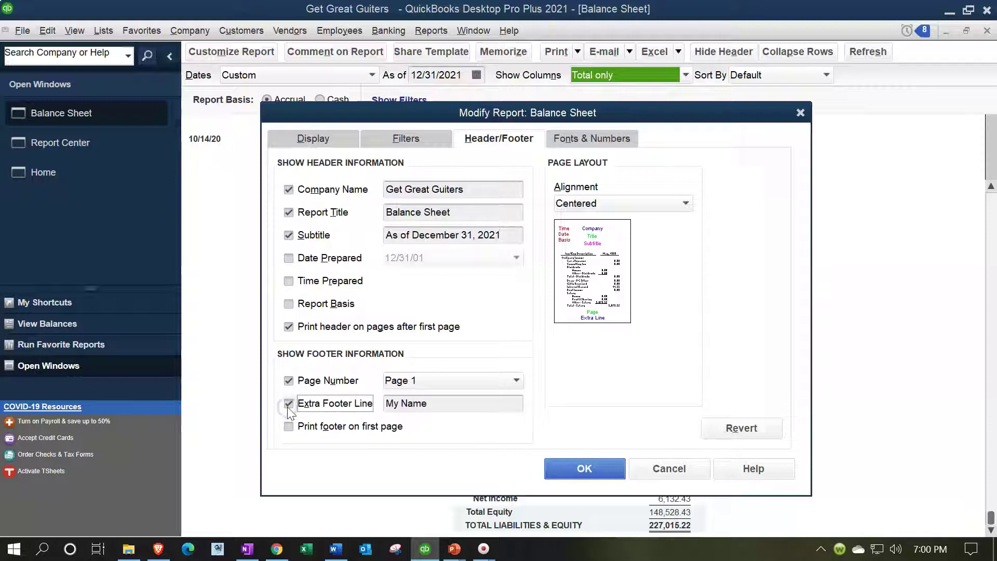
click(570, 466)
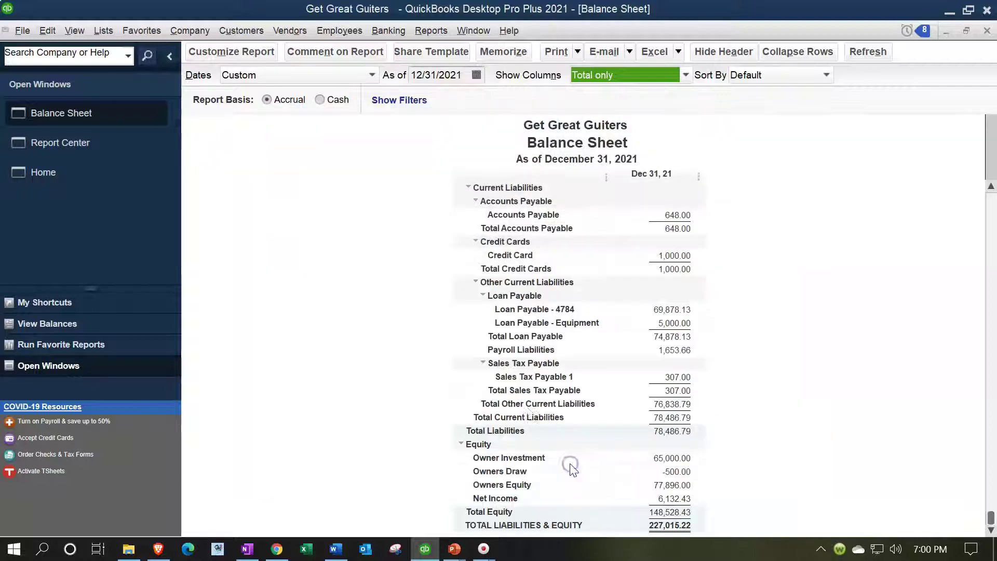
- Preview both pages of the balance sheet to compare their footers, and leave without printing
click(561, 56)
click(560, 69)
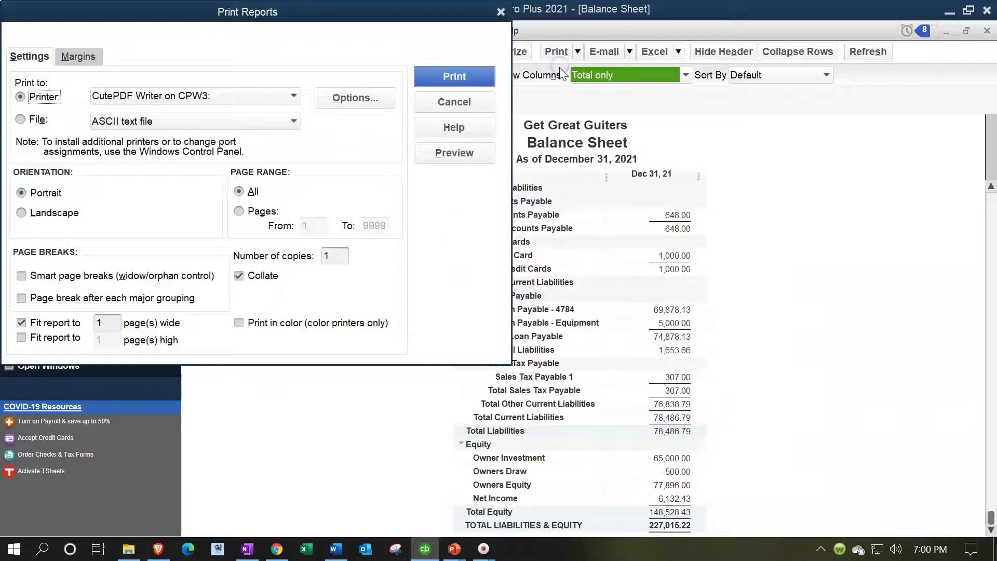
click(427, 155)
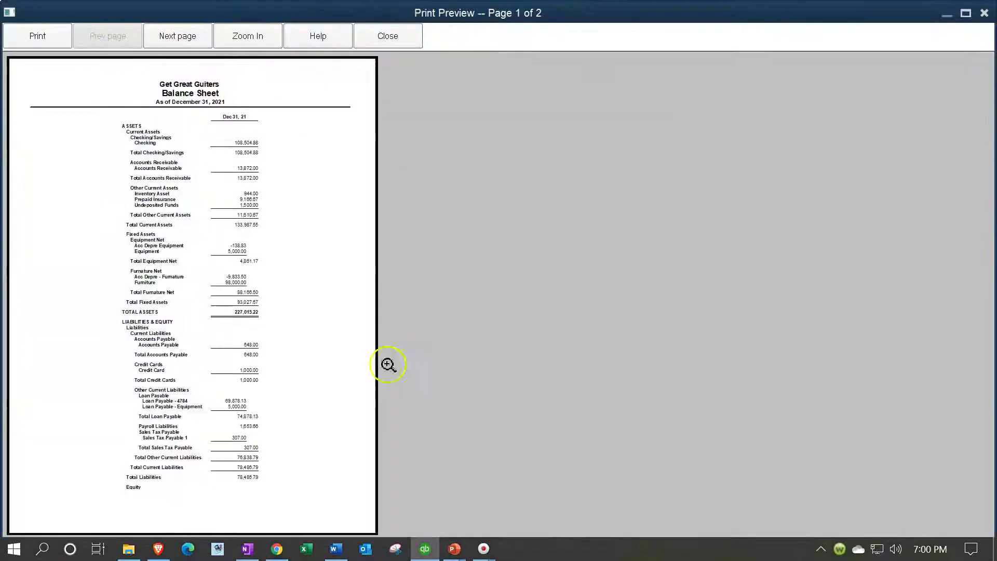
key(Page_Down)
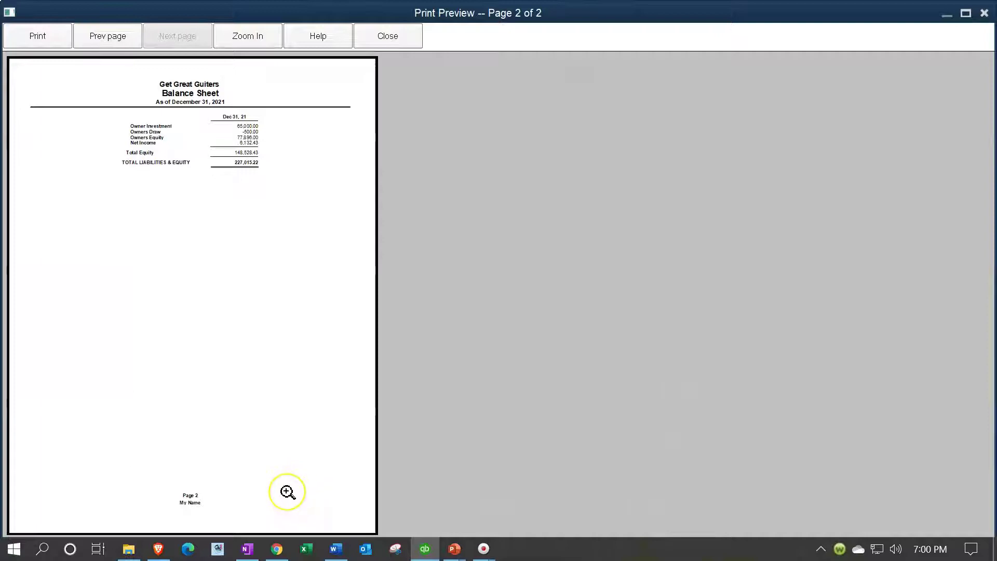
click(404, 40)
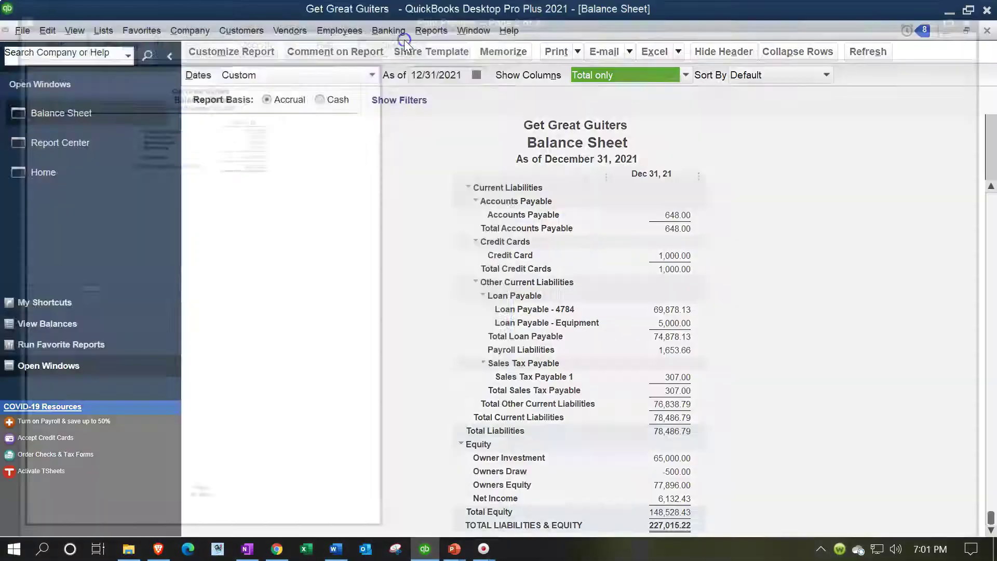
click(501, 12)
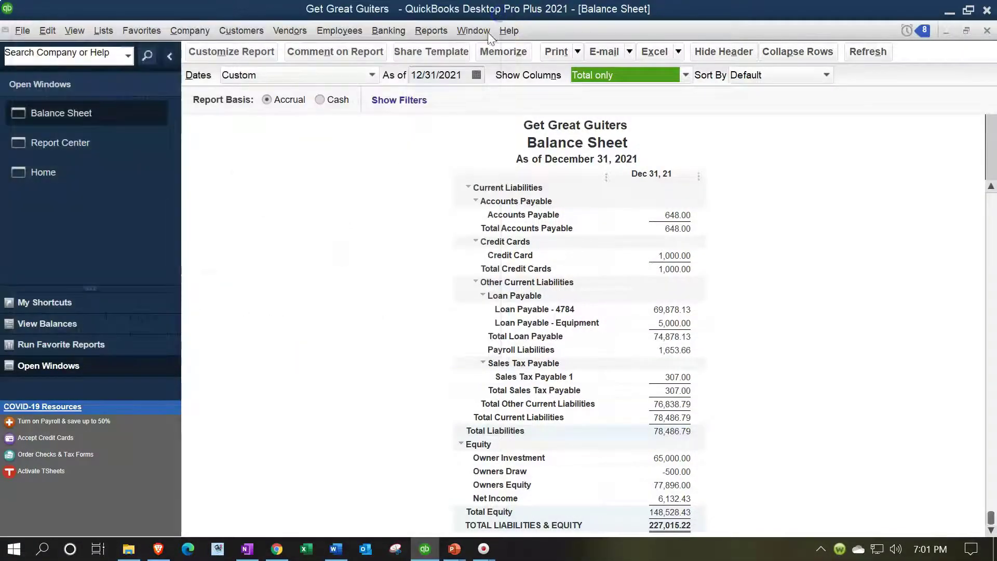
- Turn Print footer on first page back on, revert the balance sheet's header and footer settings to their defaults, and apply
click(257, 51)
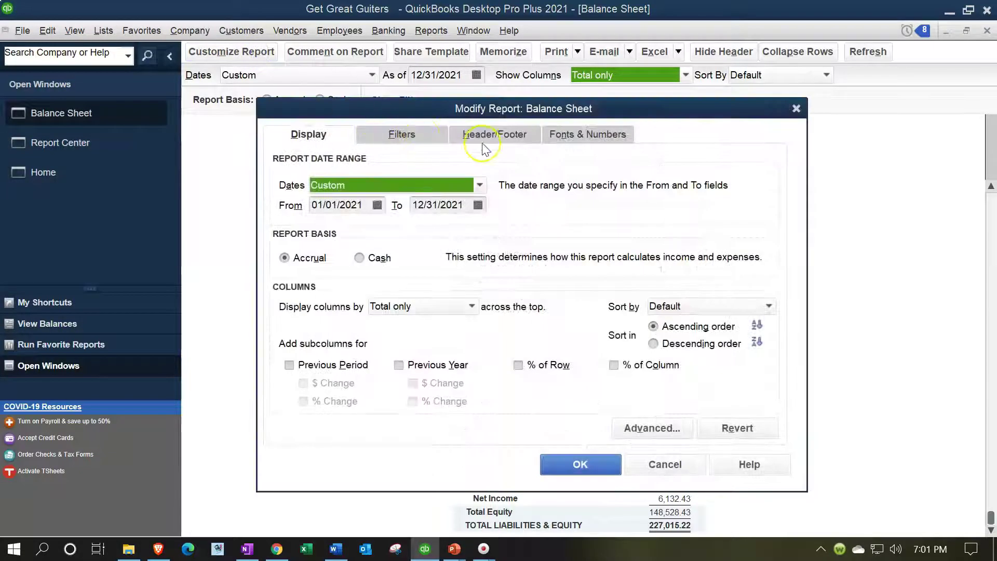
click(488, 136)
click(287, 422)
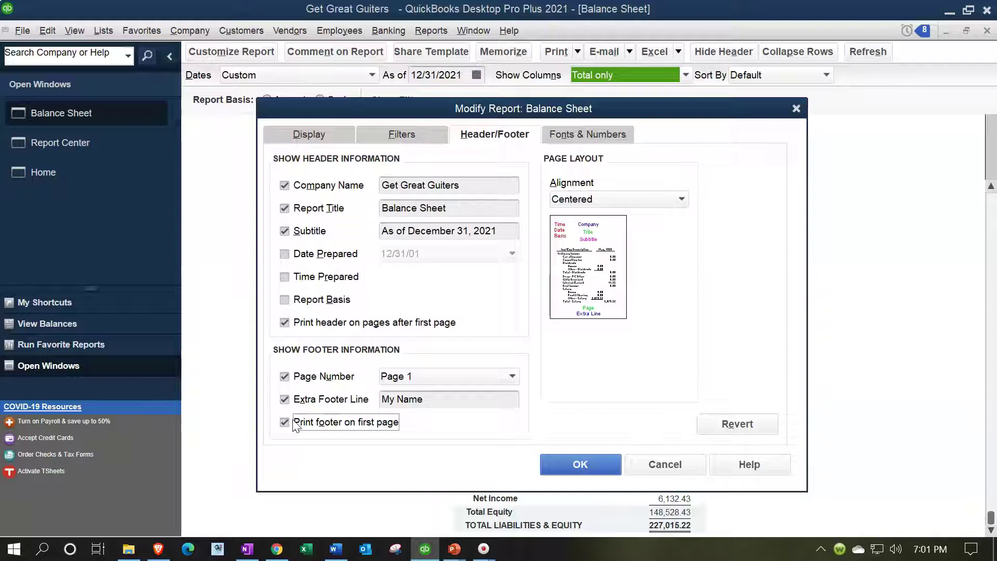
click(293, 381)
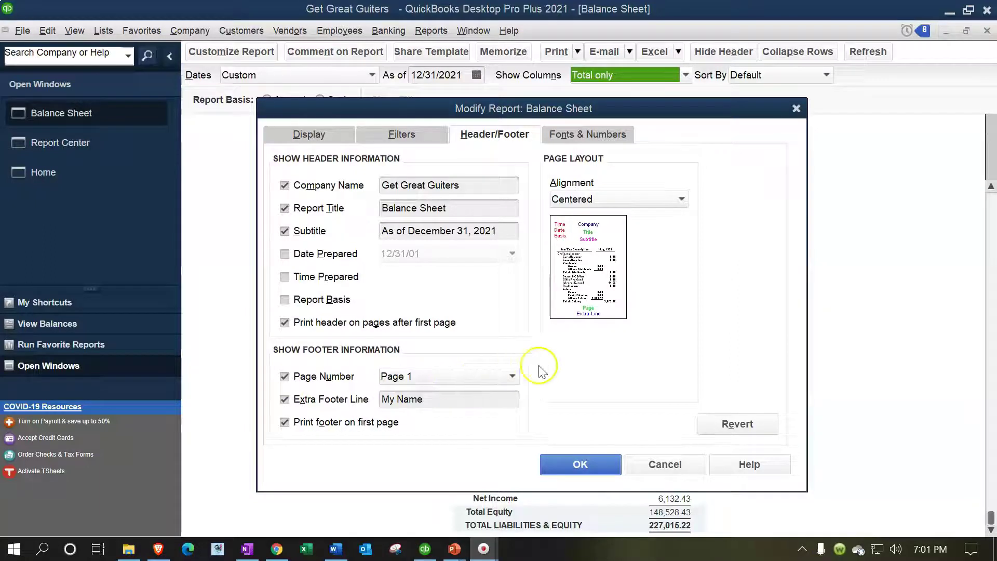
click(725, 434)
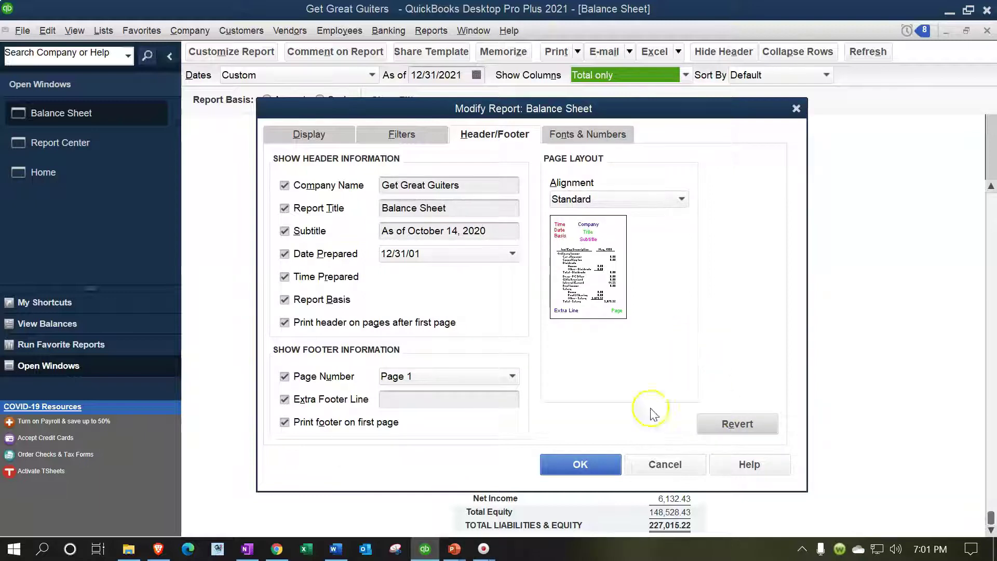
click(598, 464)
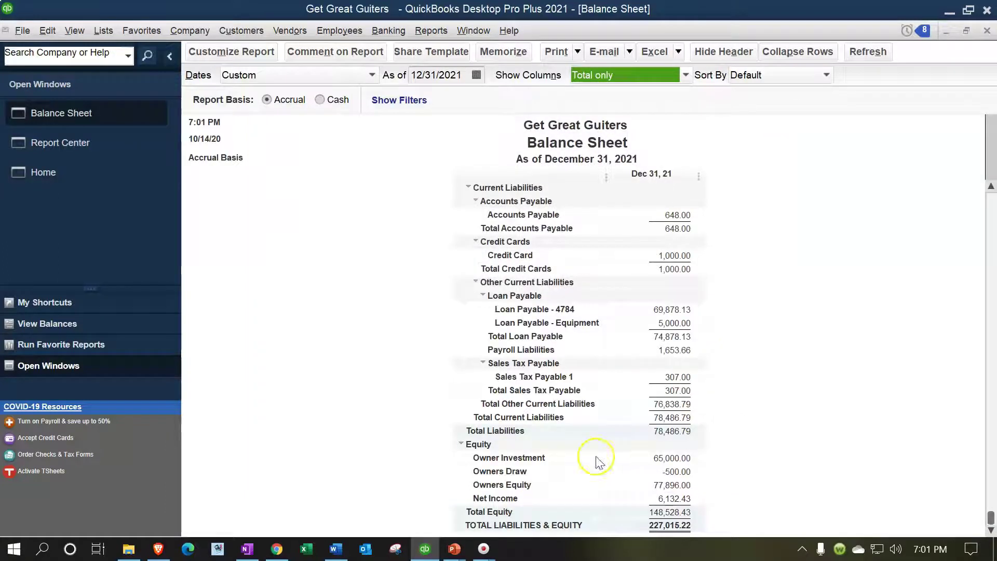